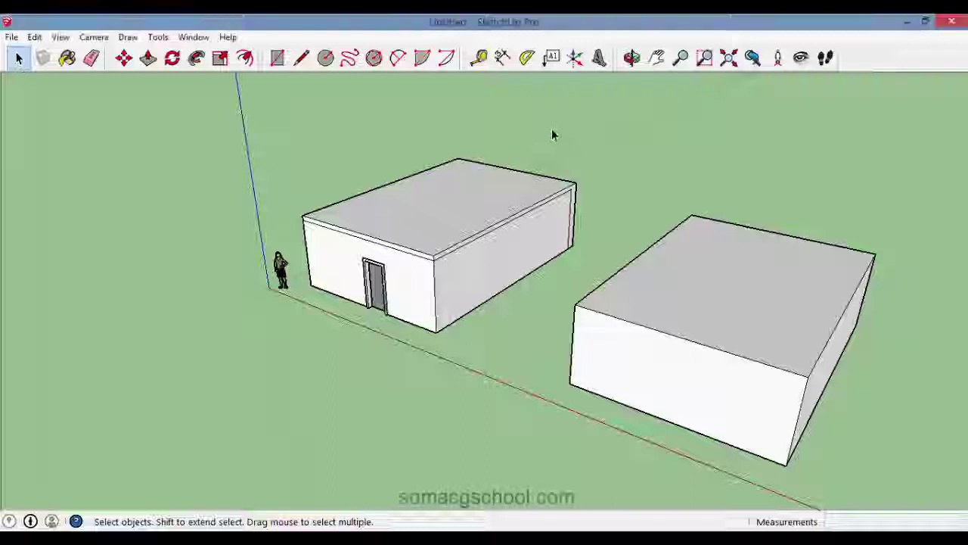
Step: Zoom in slightly and activate the Tape Measure tool from the Tools menu
scroll(445, 361, "up", 1)
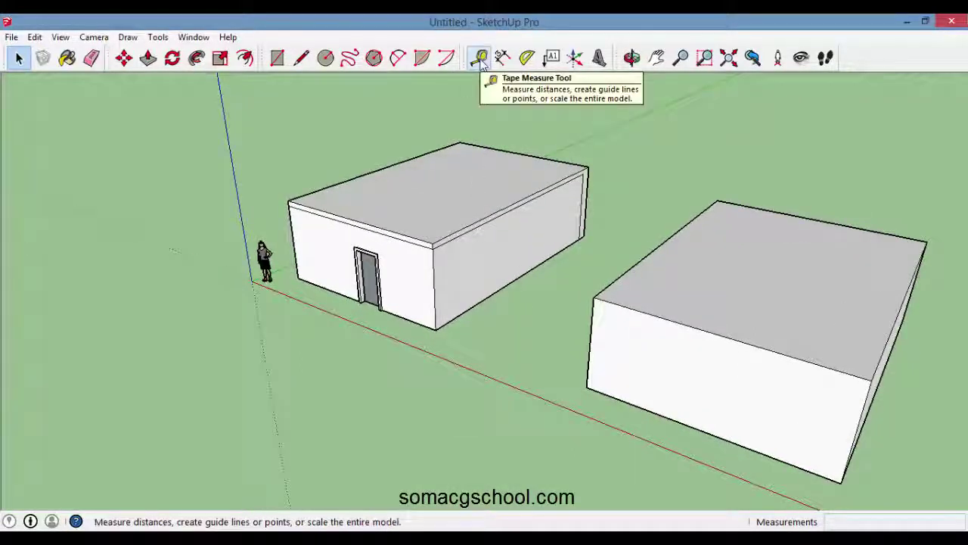
left_click(156, 37)
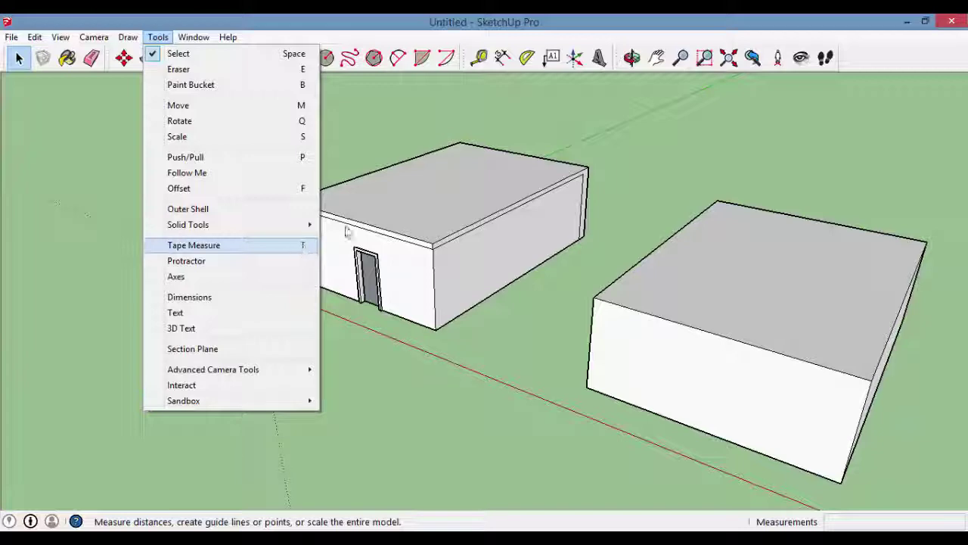
middle_click_drag(460, 253, 476, 82)
Step: Measure the door building's wall from the roof corner down to its base
left_click(478, 58)
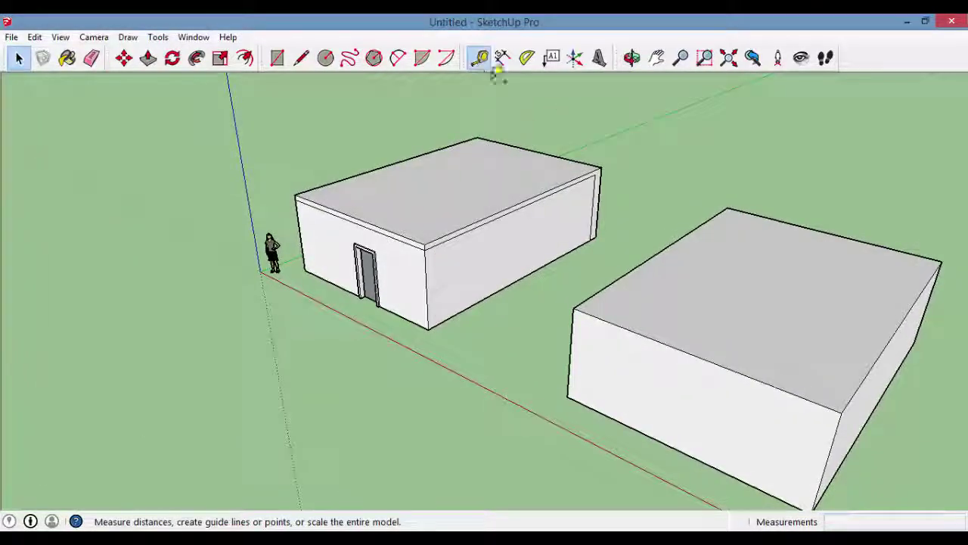
scroll(598, 212, "up", 3)
scroll(567, 242, "down", 2)
scroll(553, 252, "up", 2)
mouse_move(553, 253)
middle_mouse_down()
mouse_move(468, 292)
mouse_move(489, 266)
middle_mouse_up()
scroll(493, 298, "down", 3)
scroll(417, 313, "up", 2)
scroll(428, 280, "up", 1)
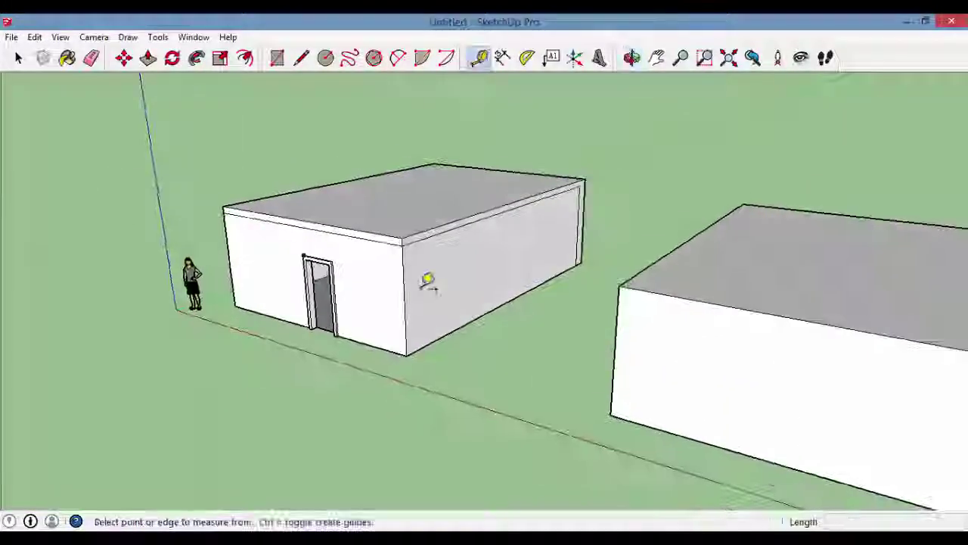
scroll(427, 280, "up", 1)
left_click(403, 224)
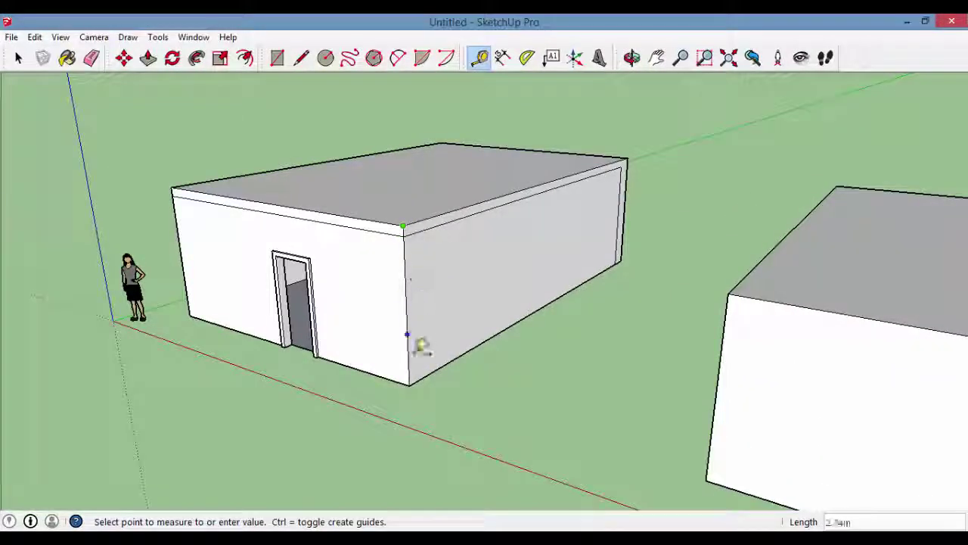
left_click(420, 375)
scroll(502, 414, "down", 3)
scroll(570, 424, "up", 1)
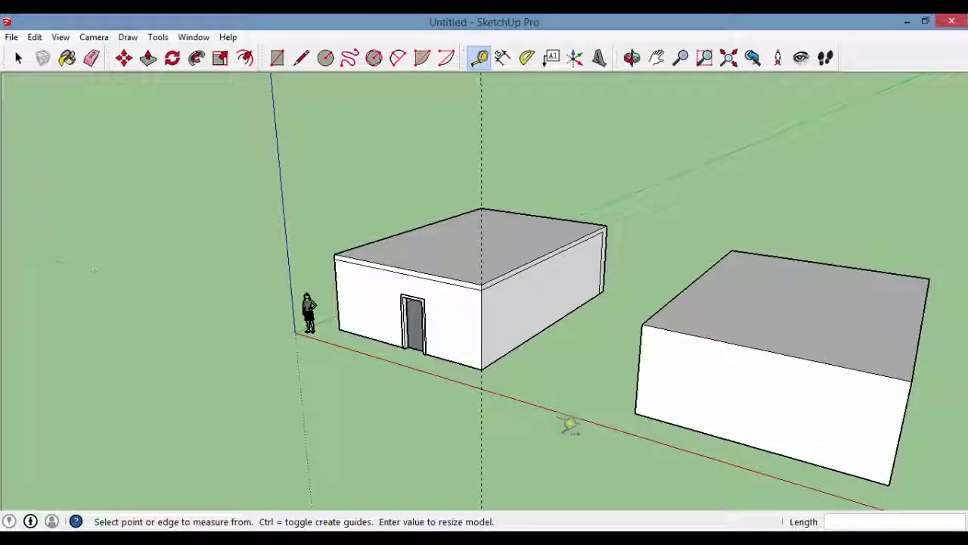
Step: Re-measure the wall height from a more frontal view, about 3.20m
middle_click_drag(868, 490, 630, 337)
scroll(567, 303, "down", 3)
scroll(529, 303, "up", 2)
middle_click_drag(530, 303, 459, 300)
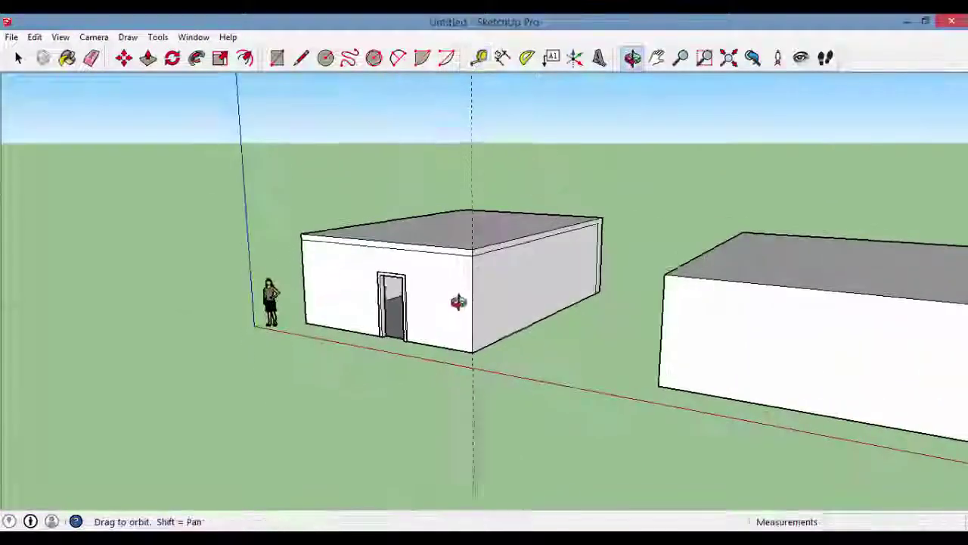
scroll(481, 235, "up", 2)
left_click(472, 232)
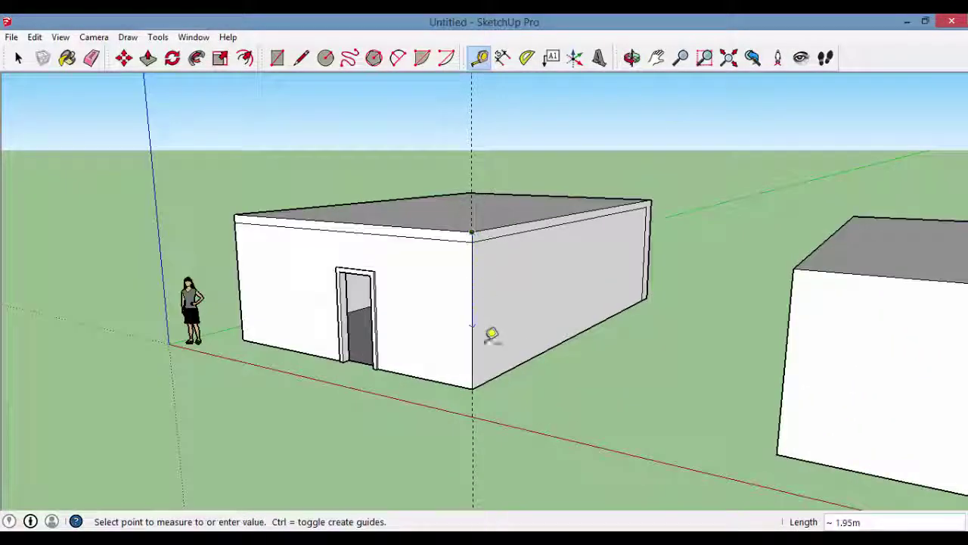
left_click(484, 380)
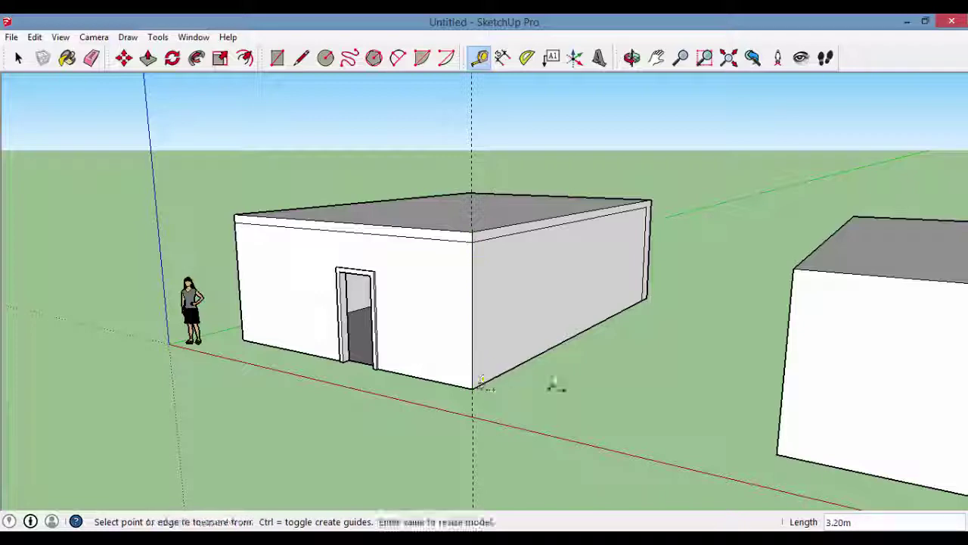
Step: Orbit and zoom in to inspect the door frame on the building's side wall
scroll(605, 363, "down", 3)
mouse_move(648, 348)
middle_mouse_down()
mouse_move(724, 419)
mouse_move(894, 437)
mouse_move(799, 461)
middle_mouse_up()
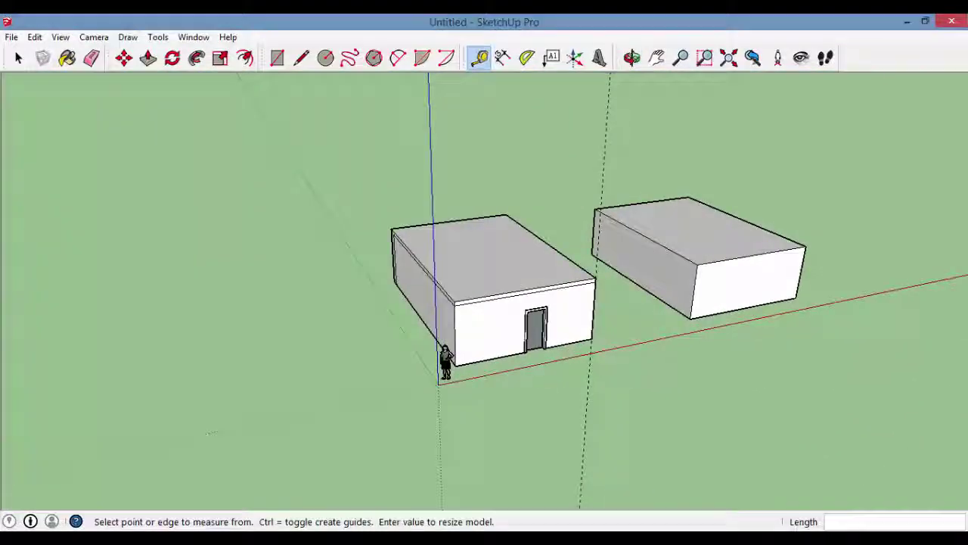
scroll(800, 461, "down", 3)
scroll(745, 426, "up", 3)
scroll(522, 390, "up", 2)
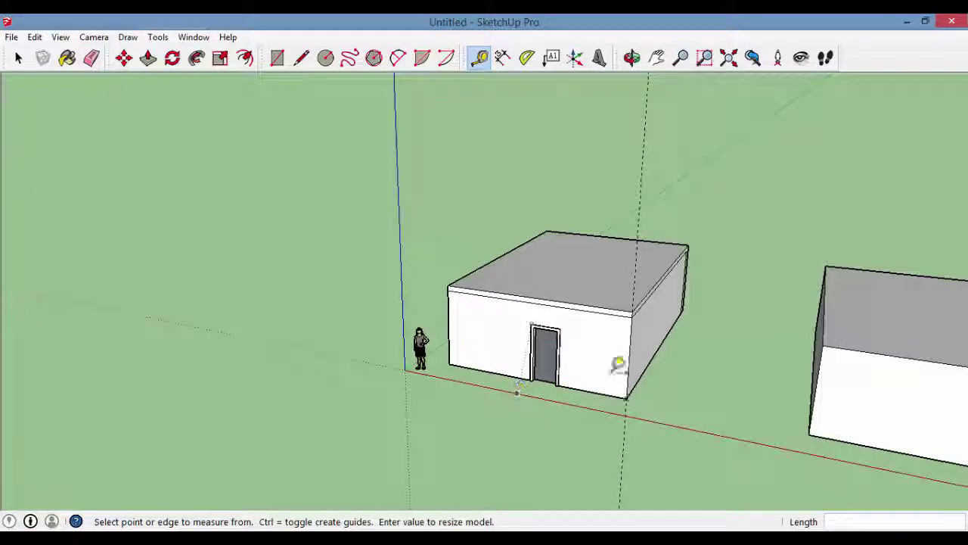
mouse_move(621, 367)
middle_mouse_down()
mouse_move(572, 253)
mouse_move(816, 309)
mouse_move(934, 372)
mouse_move(517, 253)
middle_mouse_up()
scroll(577, 264, "down", 3)
scroll(560, 224, "down", 2)
scroll(560, 224, "up", 3)
scroll(598, 351, "down", 2)
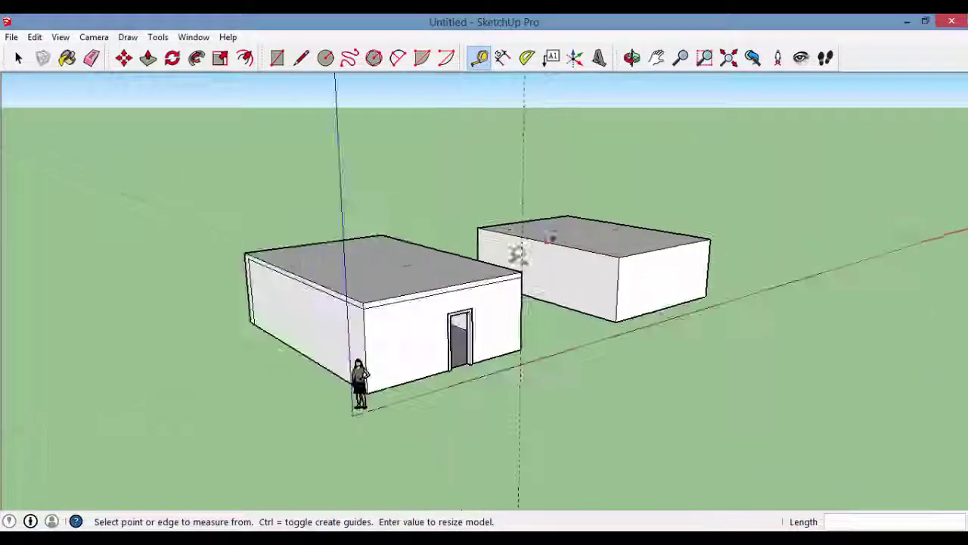
scroll(640, 320, "up", 1)
scroll(555, 335, "up", 2)
scroll(555, 335, "down", 3)
middle_click_drag(555, 335, 513, 368)
scroll(453, 386, "up", 2)
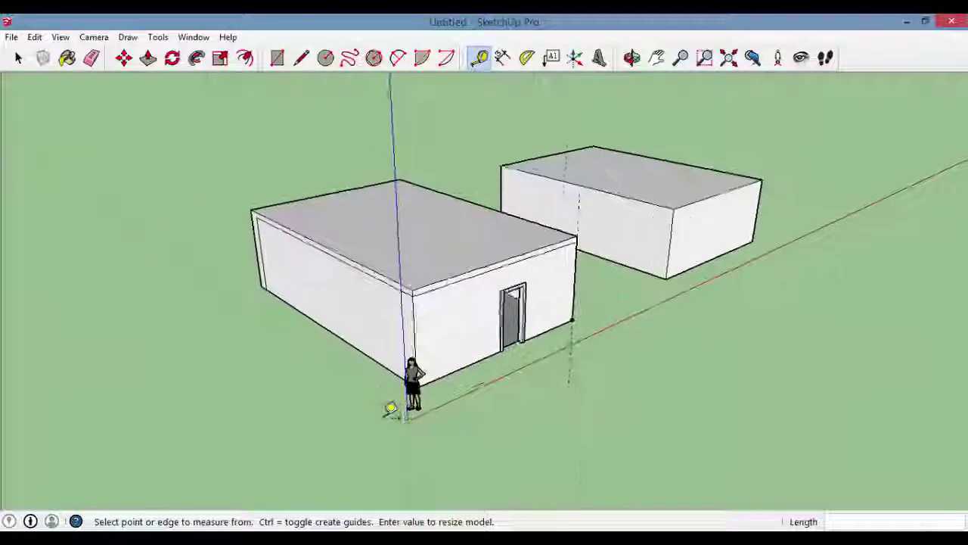
scroll(461, 356, "up", 1)
scroll(484, 363, "up", 1)
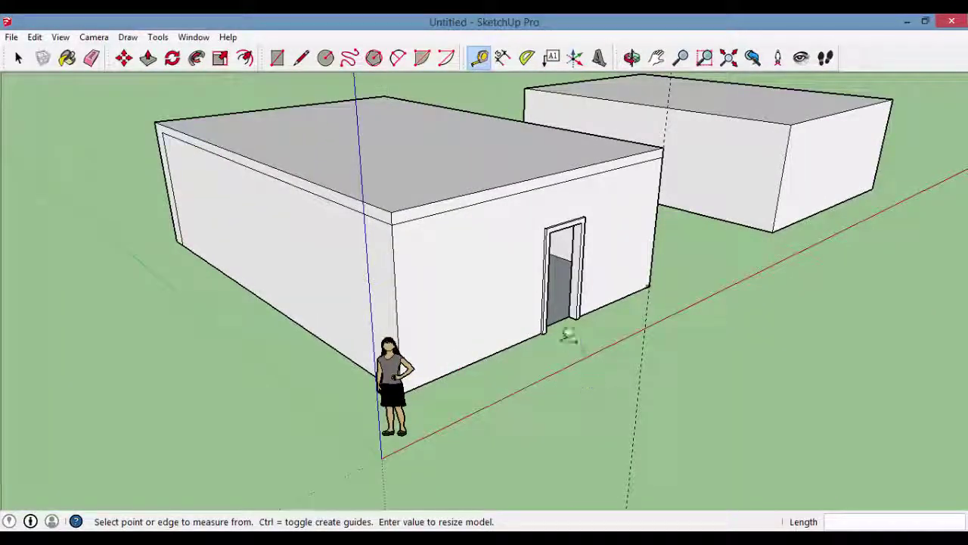
scroll(569, 337, "down", 2)
scroll(588, 255, "up", 3)
scroll(553, 255, "down", 3)
scroll(638, 170, "up", 3)
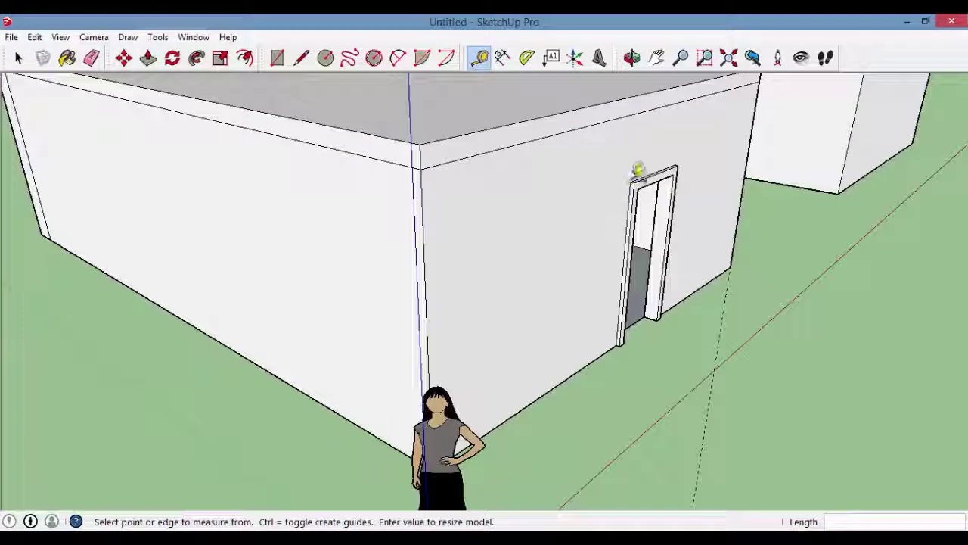
scroll(638, 171, "up", 2)
scroll(638, 174, "down", 1)
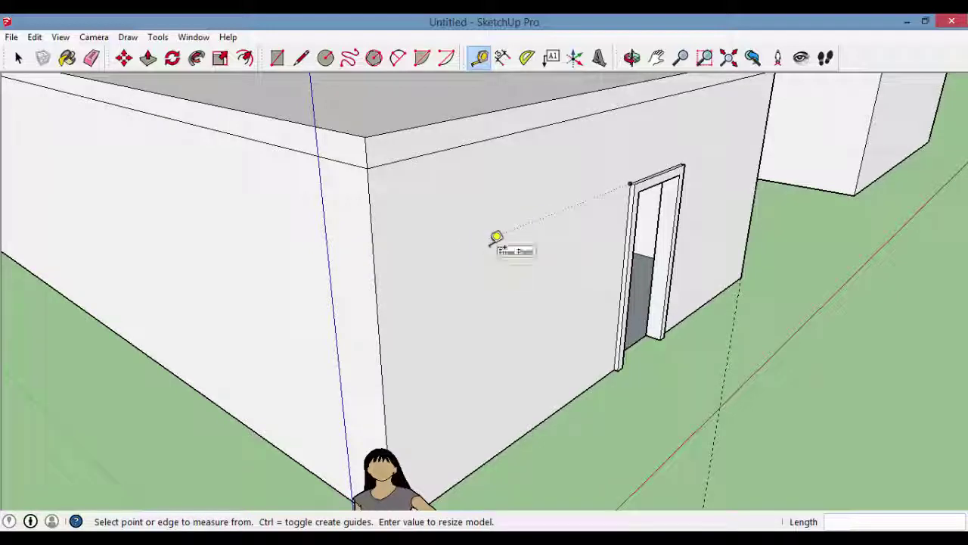
scroll(496, 238, "down", 3)
scroll(557, 225, "up", 4)
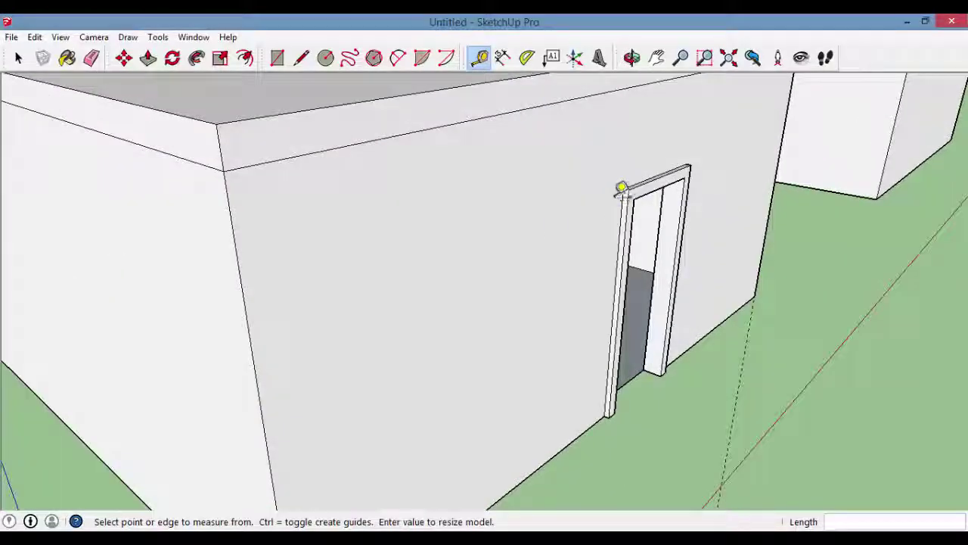
scroll(628, 181, "down", 3)
scroll(640, 218, "up", 3)
scroll(613, 201, "down", 3)
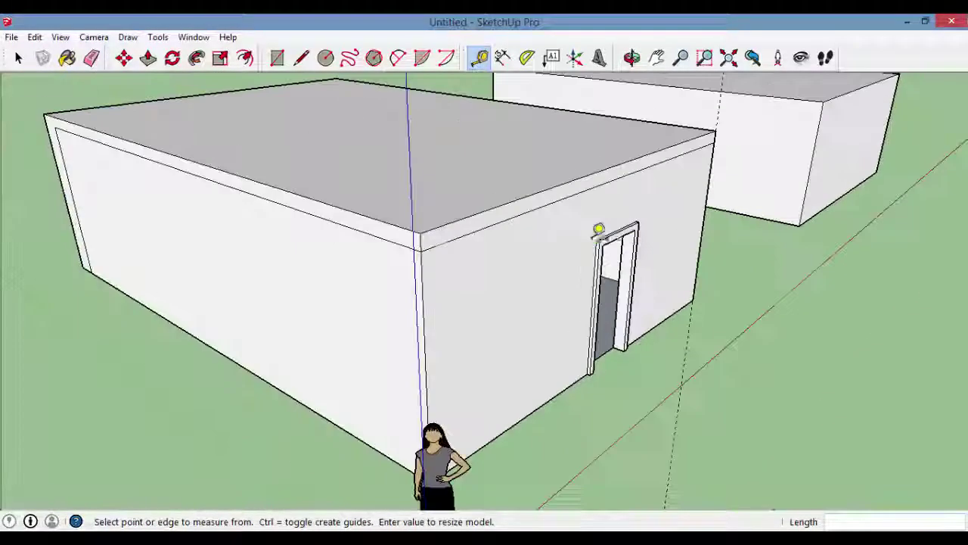
scroll(597, 226, "up", 3)
scroll(514, 310, "down", 3)
scroll(596, 296, "up", 2)
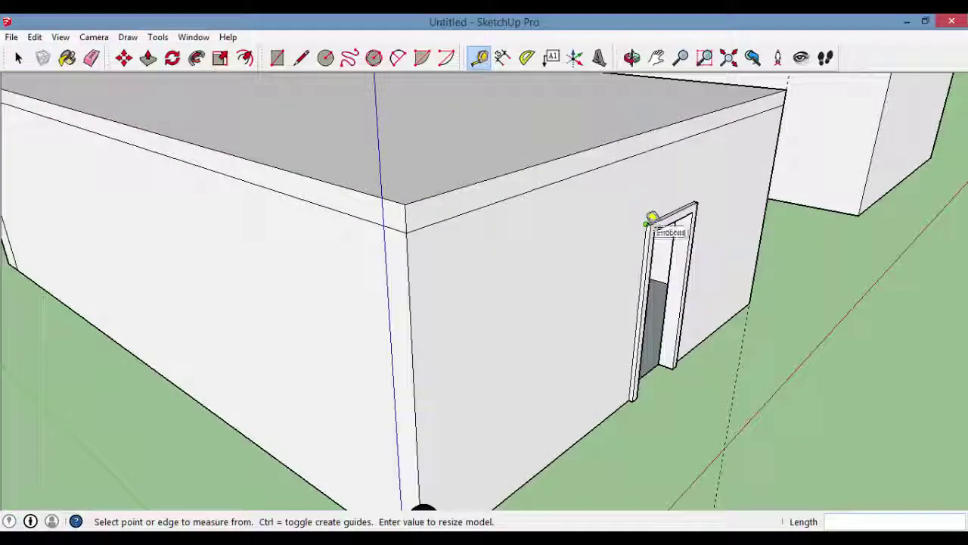
Step: Start a guide from the top corner of the door frame
left_click(646, 224)
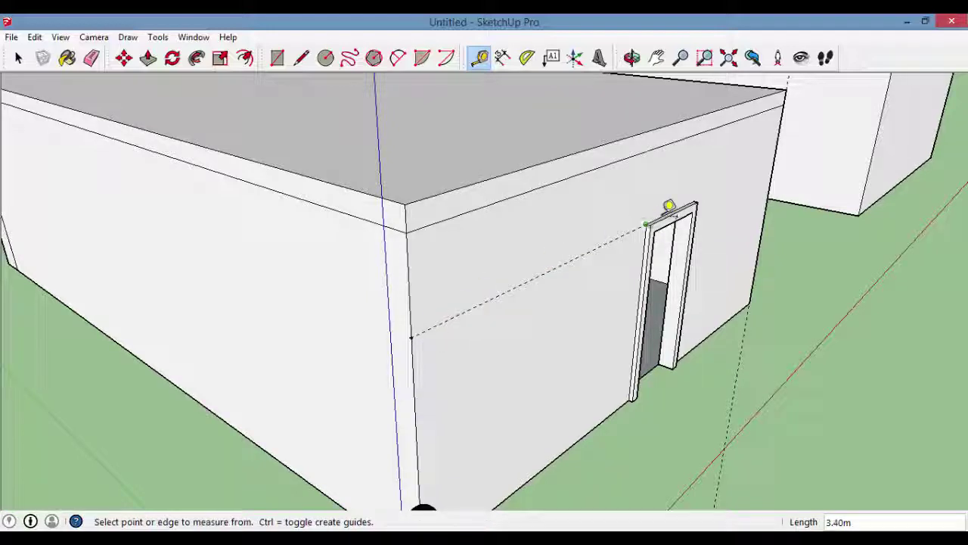
scroll(602, 259, "down", 5)
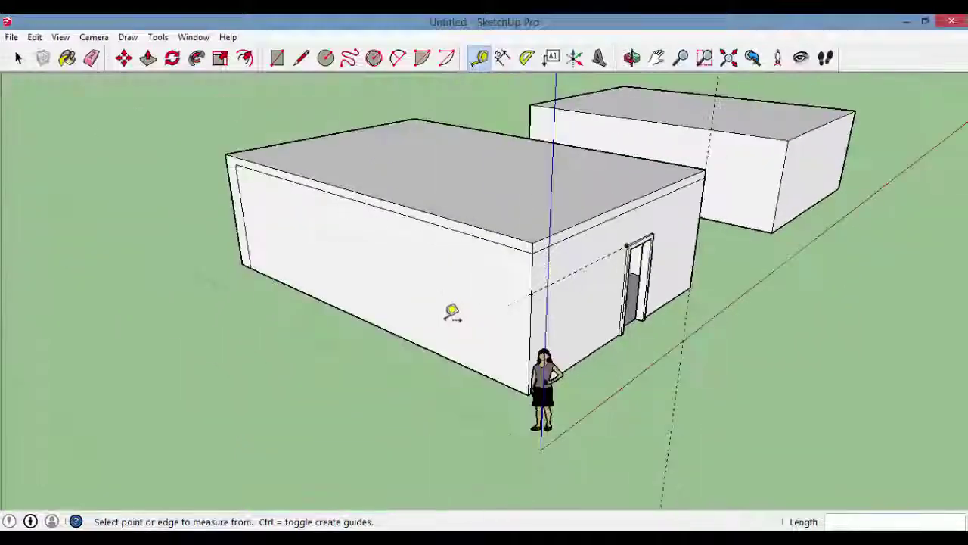
mouse_move(453, 309)
middle_mouse_down()
mouse_move(677, 328)
mouse_move(696, 231)
mouse_move(639, 242)
mouse_move(628, 233)
mouse_move(726, 216)
middle_mouse_up()
scroll(688, 193, "up", 3)
scroll(687, 191, "down", 3)
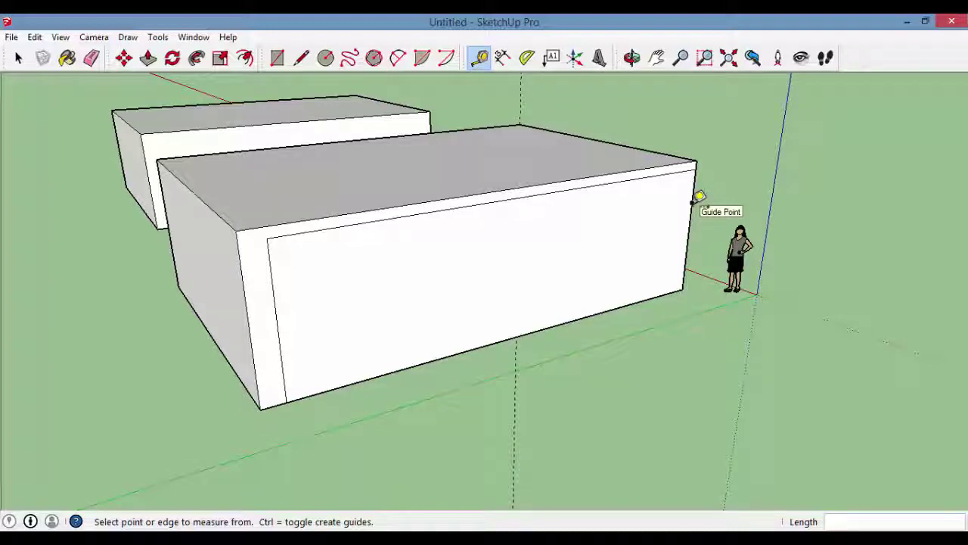
Step: Place a guide 10 from the long wall's top edge, level with the doorway top
left_click(692, 202)
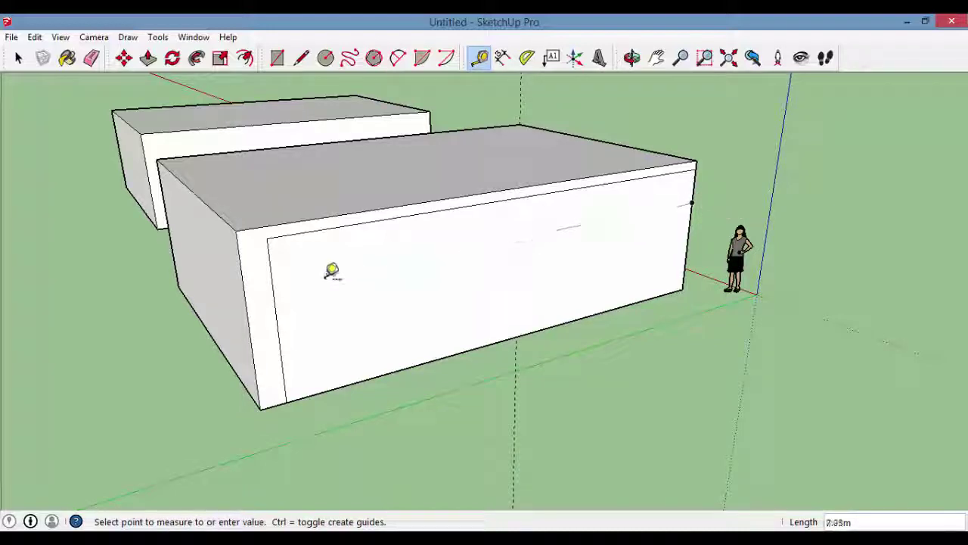
type("10")
key("Return")
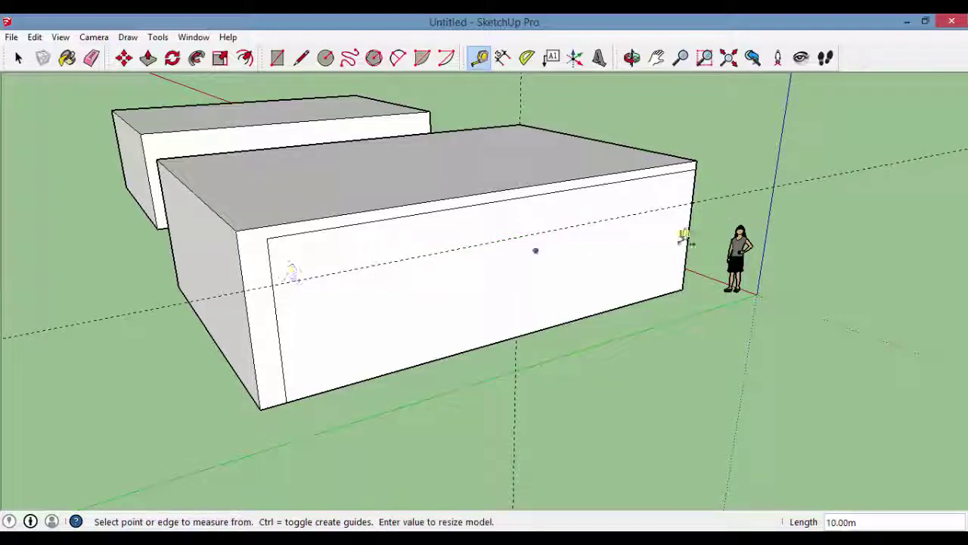
middle_click_drag(683, 240, 363, 259)
scroll(363, 259, "down", 3)
scroll(411, 273, "up", 5)
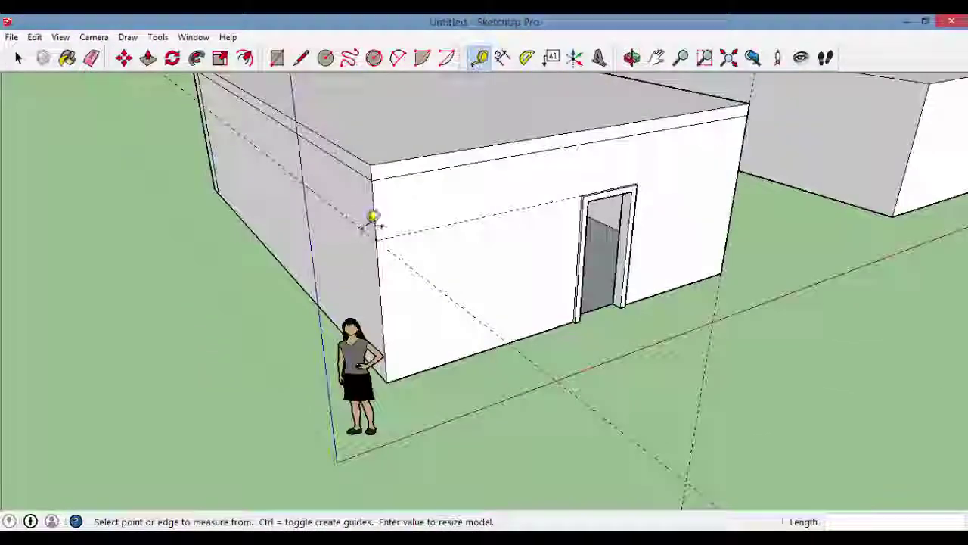
scroll(371, 249, "down", 3)
mouse_move(371, 262)
middle_mouse_down()
mouse_move(612, 176)
mouse_move(385, 227)
mouse_move(346, 270)
middle_mouse_up()
mouse_move(325, 162)
middle_mouse_down()
mouse_move(371, 193)
mouse_move(487, 144)
middle_mouse_up()
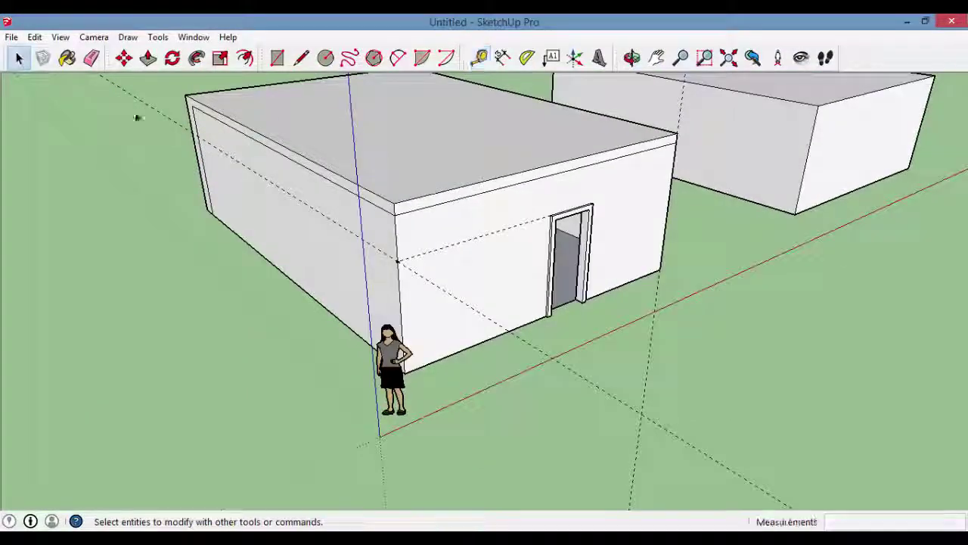
mouse_move(137, 117)
middle_mouse_down()
mouse_move(456, 249)
mouse_move(295, 97)
middle_mouse_up()
Step: Orbit to a low frontal view of the door building's front wall
left_click(276, 58)
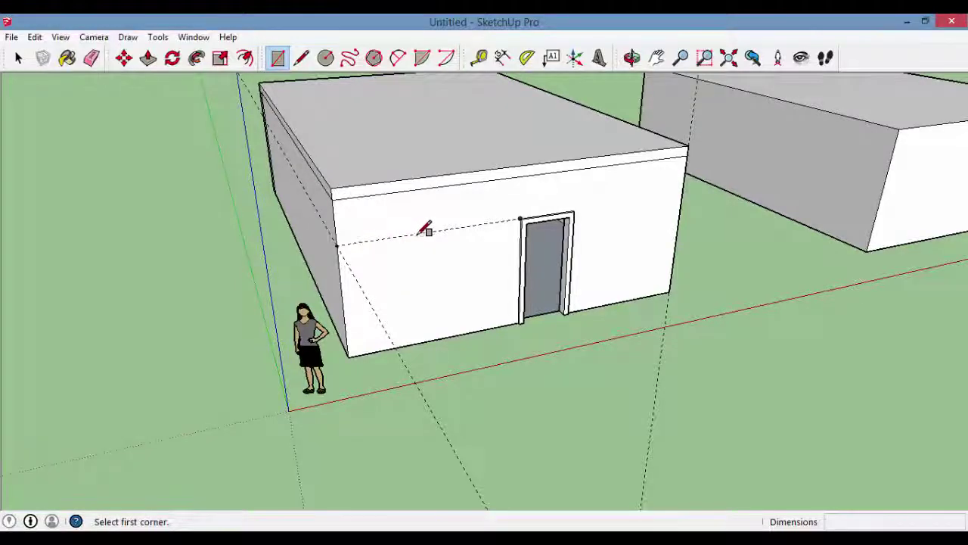
scroll(425, 229, "up", 2)
scroll(415, 264, "down", 3)
scroll(416, 291, "up", 3)
left_click(301, 59)
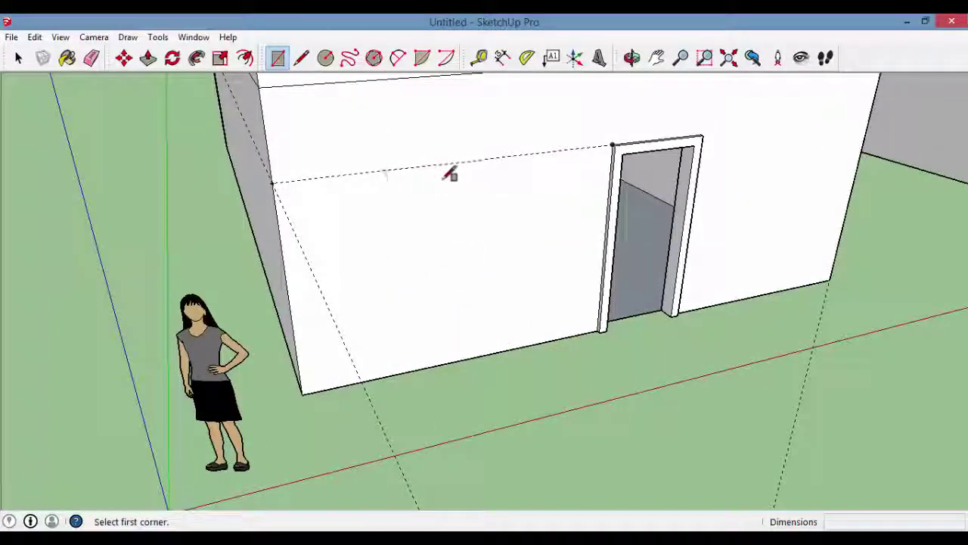
scroll(450, 174, "down", 3)
mouse_move(340, 205)
middle_mouse_down()
mouse_move(426, 173)
mouse_move(322, 91)
mouse_move(171, 187)
mouse_move(298, 212)
mouse_move(424, 197)
middle_mouse_up()
scroll(425, 200, "up", 2)
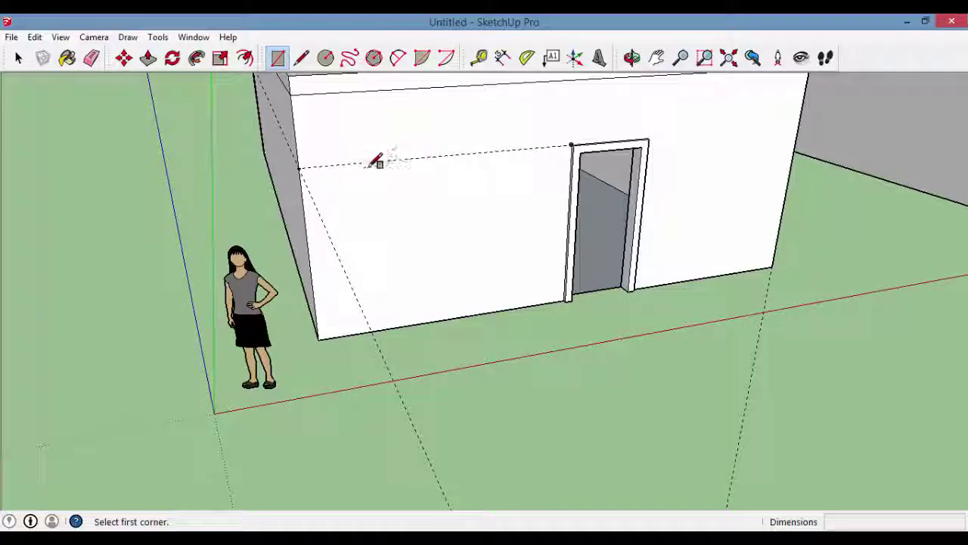
mouse_move(316, 137)
middle_mouse_down()
mouse_move(341, 168)
mouse_move(304, 158)
mouse_move(342, 178)
middle_mouse_up()
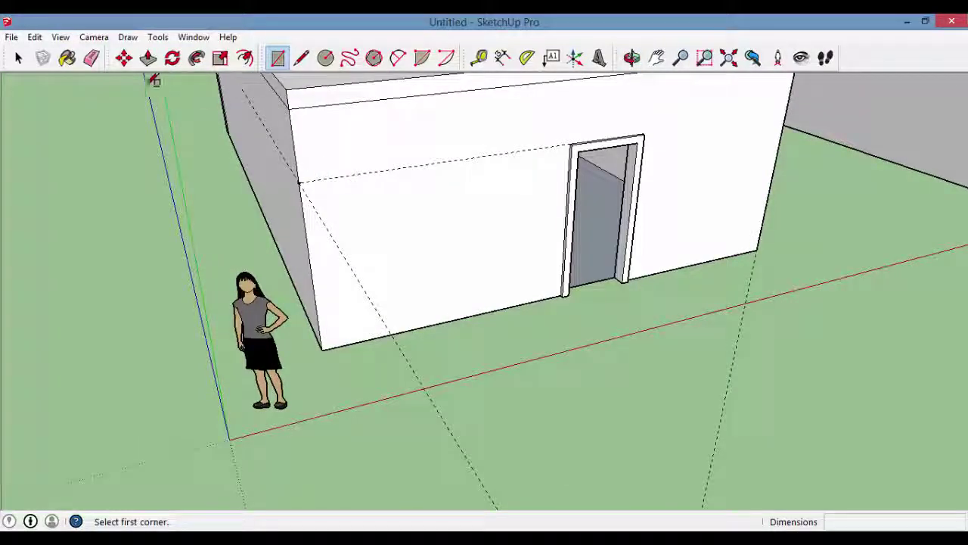
Step: Place a vertical guide 1.06m in from the front wall's corner
left_click(478, 57)
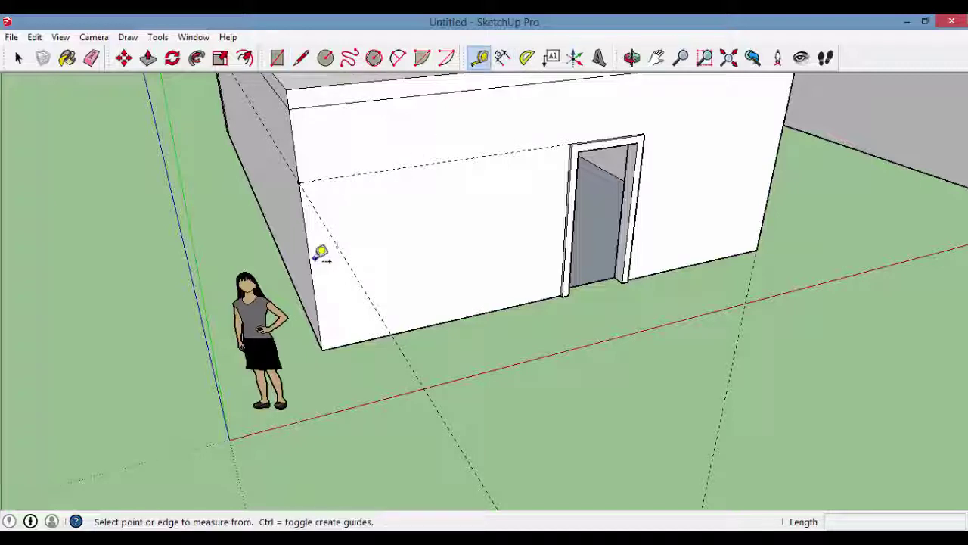
left_click(321, 256)
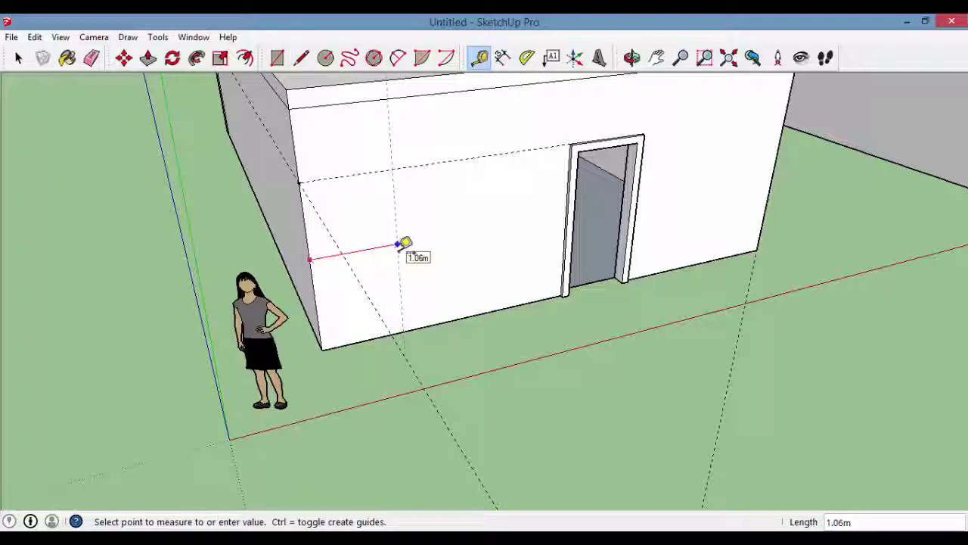
type("1")
left_click(399, 245)
mouse_move(464, 205)
middle_mouse_down()
mouse_move(423, 203)
mouse_move(378, 146)
middle_mouse_up()
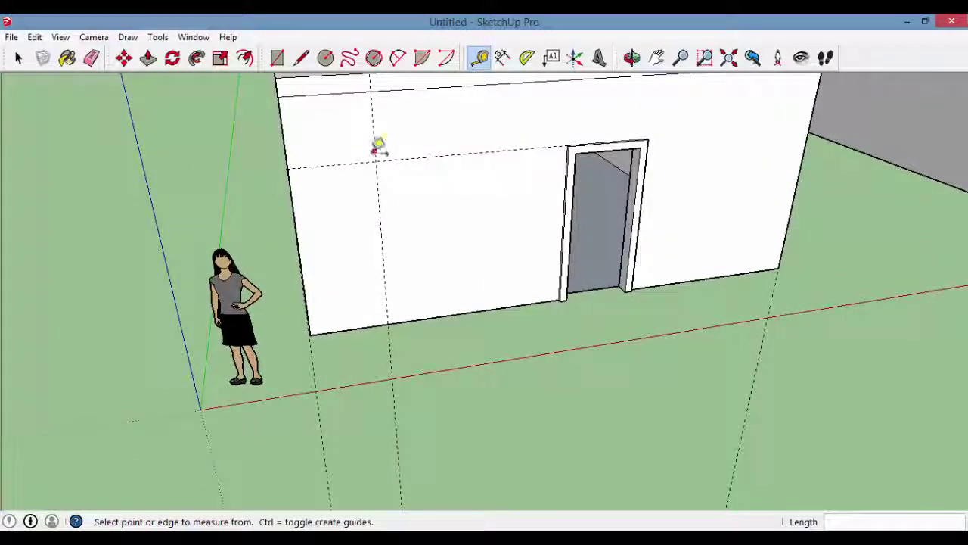
Step: Draw a window rectangle from the guide intersection, left of the doorway
left_click(278, 58)
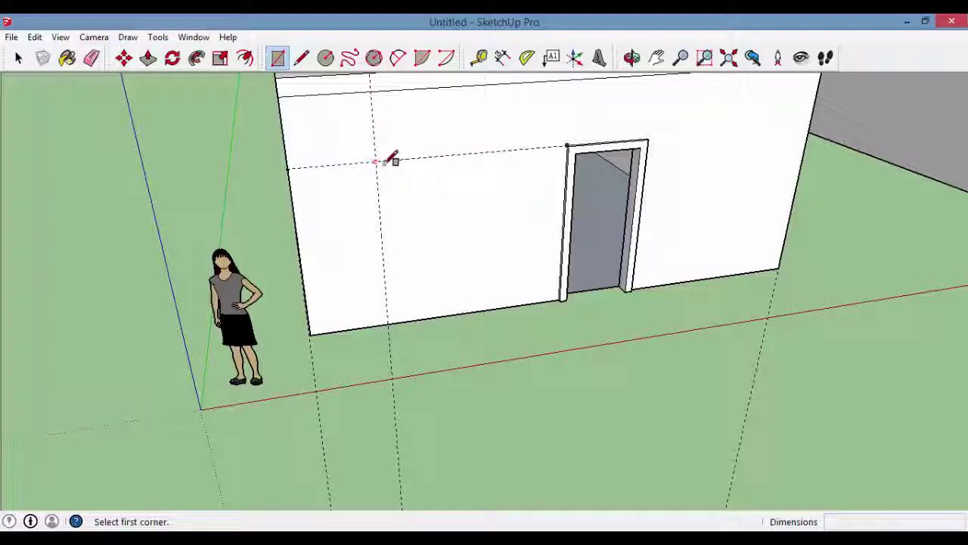
left_click(376, 161)
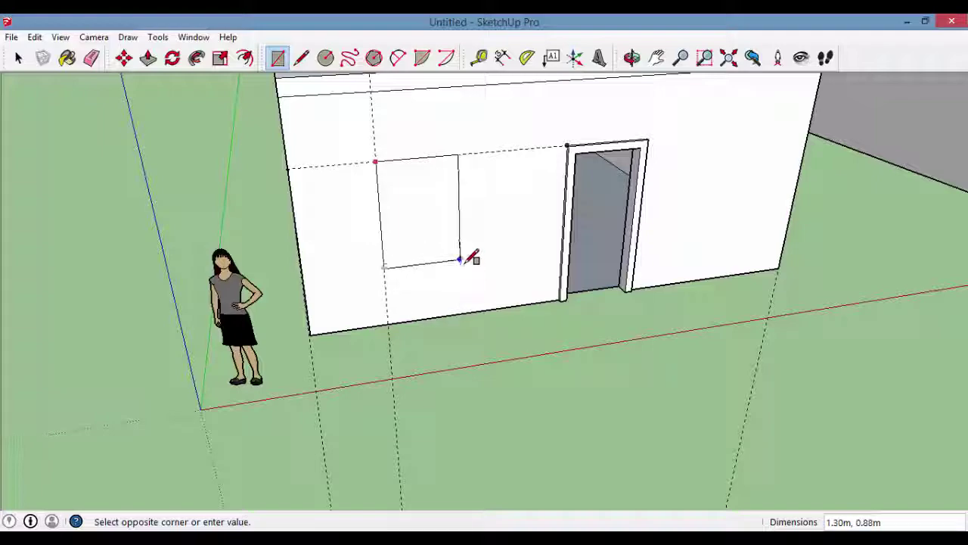
left_click(492, 264)
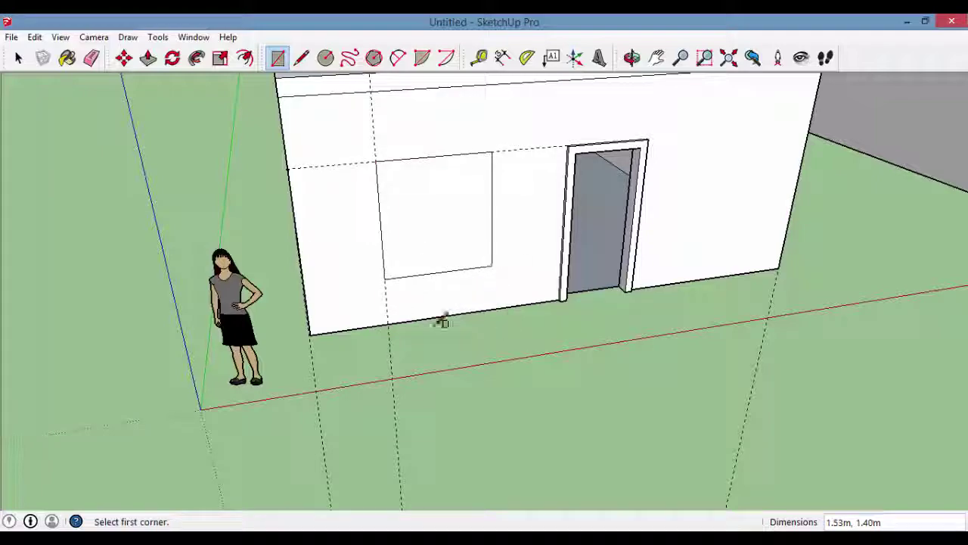
mouse_move(441, 320)
middle_mouse_down()
mouse_move(711, 283)
mouse_move(423, 229)
mouse_move(457, 293)
mouse_move(507, 314)
mouse_move(325, 155)
mouse_move(426, 239)
mouse_move(480, 242)
mouse_move(406, 275)
middle_mouse_up()
left_click(19, 57)
middle_click_drag(383, 307, 300, 166)
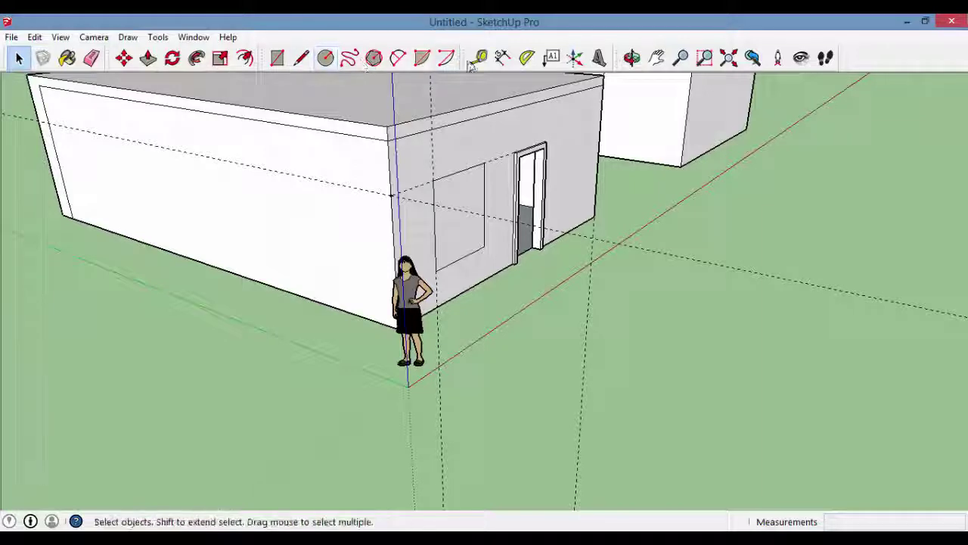
Step: Delete the person figure standing at the house's corner
left_click(478, 57)
middle_click_drag(460, 255, 424, 302)
left_click(19, 58)
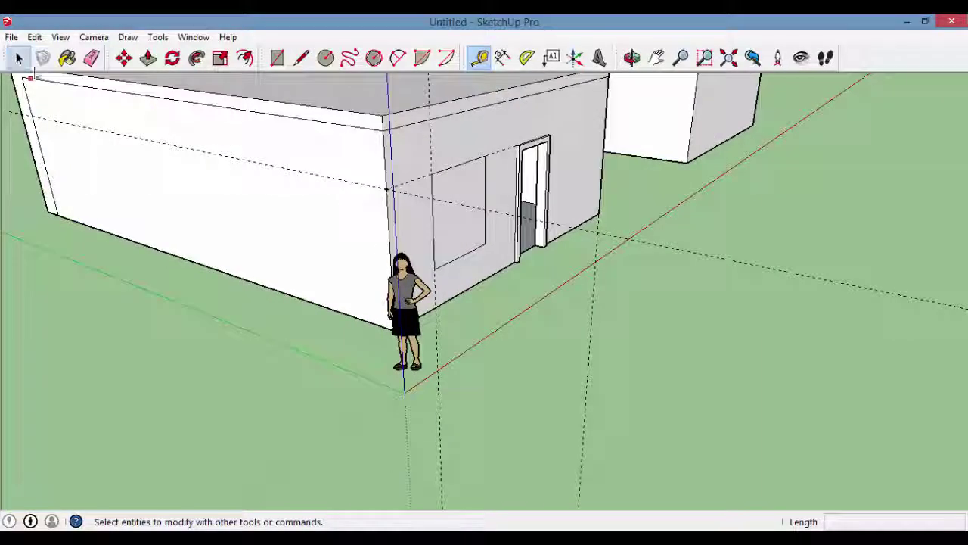
key("Delete")
scroll(437, 335, "up", 2)
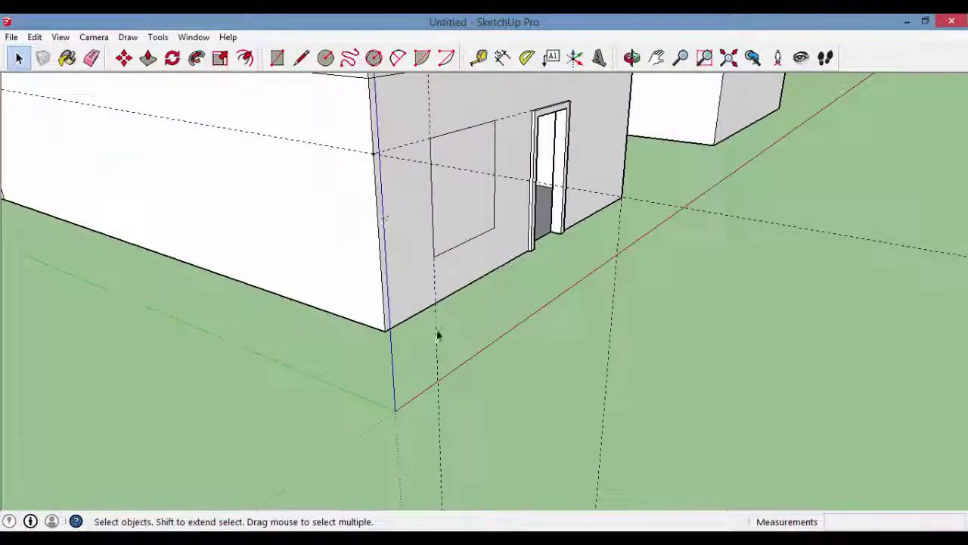
Step: Measure 1.00m from the window's lower corner to the building corner and 10.00m along the wall base
left_click(478, 58)
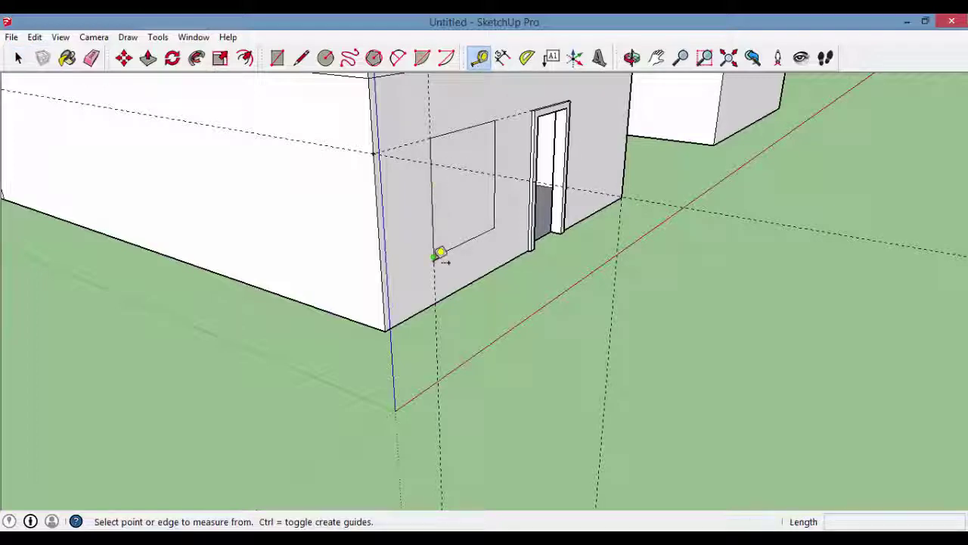
left_click(434, 257)
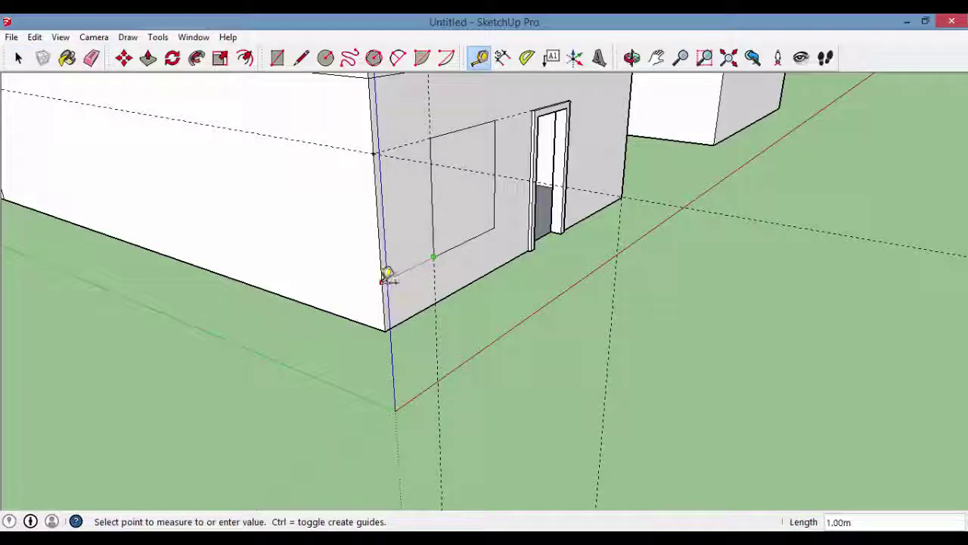
left_click(386, 274)
mouse_move(378, 292)
middle_mouse_down()
mouse_move(653, 284)
mouse_move(659, 296)
mouse_move(672, 253)
middle_mouse_up()
scroll(652, 284, "down", 4)
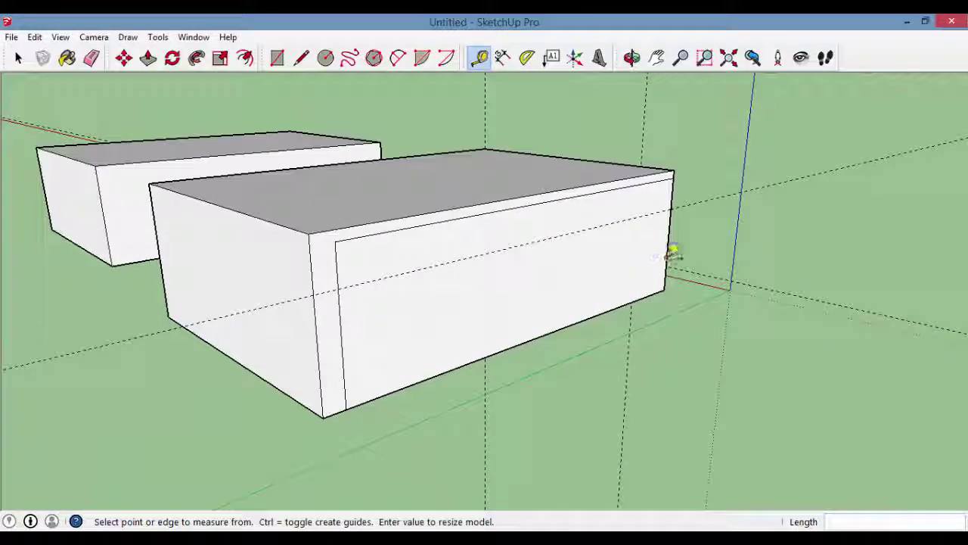
left_click(344, 370)
mouse_move(633, 346)
middle_mouse_down()
mouse_move(545, 353)
mouse_move(154, 324)
mouse_move(203, 324)
mouse_move(156, 124)
middle_mouse_up()
Step: Offset the window face inward by 0.05m to outline a frame
key("space")
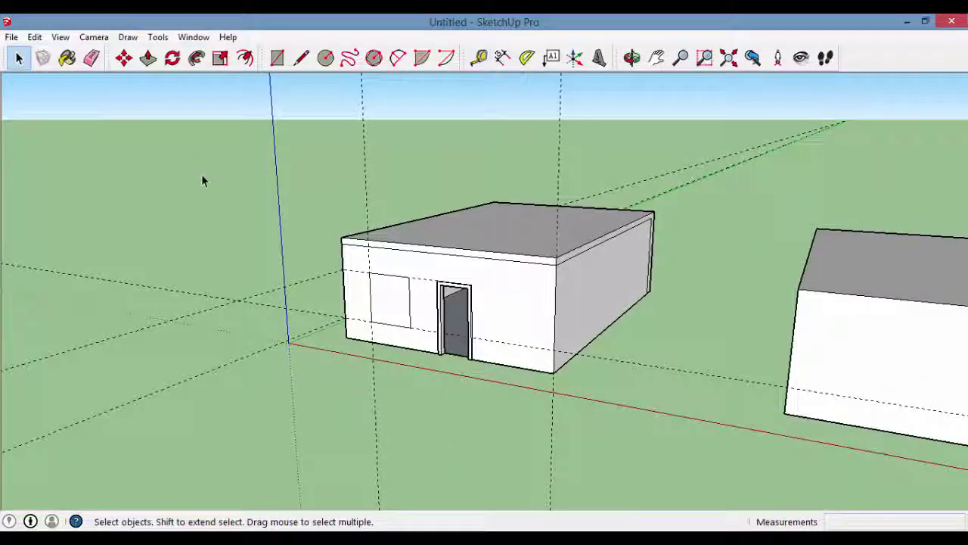
mouse_move(202, 176)
middle_mouse_down()
mouse_move(229, 270)
mouse_move(521, 378)
mouse_move(598, 268)
mouse_move(676, 240)
mouse_move(524, 208)
mouse_move(724, 234)
mouse_move(493, 216)
mouse_move(401, 283)
mouse_move(416, 292)
mouse_move(371, 285)
mouse_move(597, 229)
mouse_move(368, 249)
middle_mouse_up()
scroll(397, 249, "up", 3)
scroll(370, 244, "up", 2)
middle_click_drag(340, 149, 353, 212)
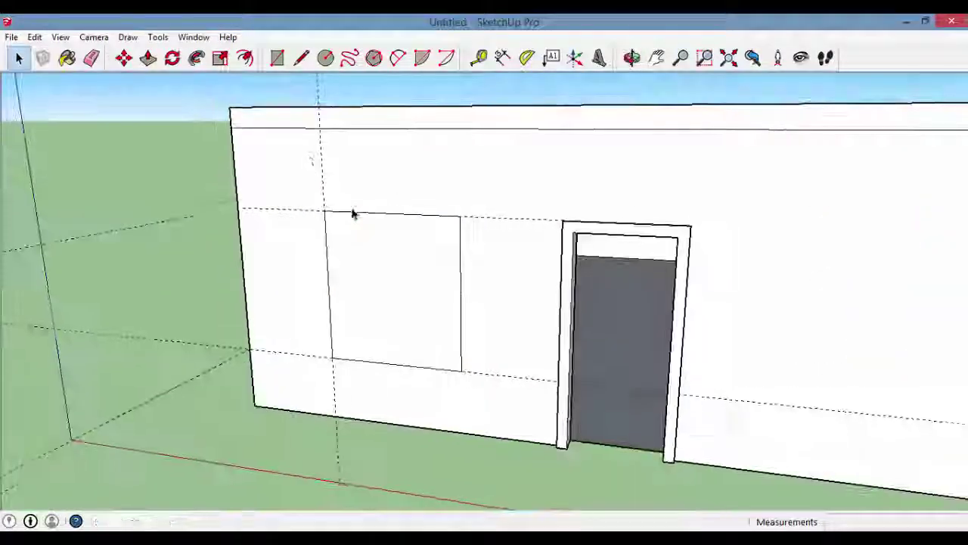
scroll(304, 167, "up", 2)
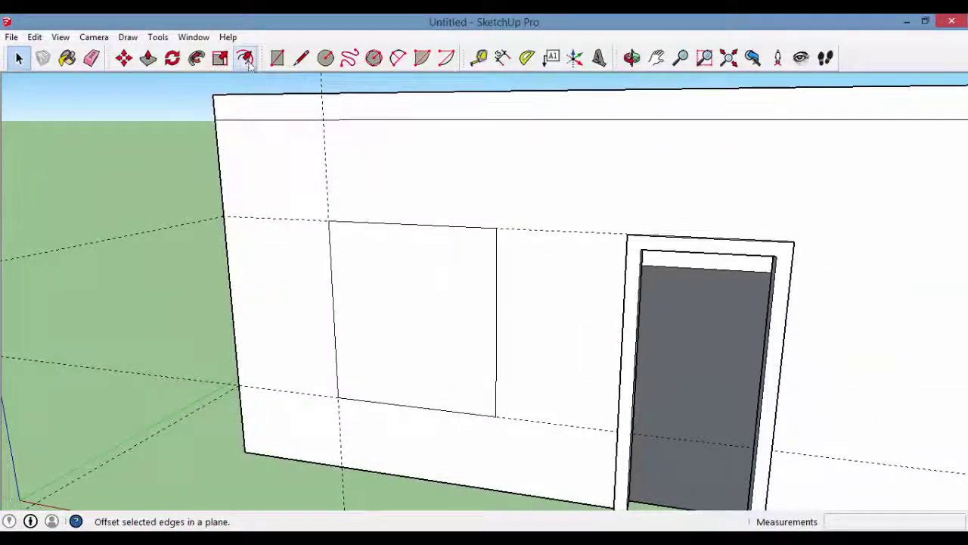
scroll(383, 168, "down", 2)
mouse_move(382, 169)
middle_mouse_down()
mouse_move(335, 162)
mouse_move(328, 149)
mouse_move(318, 173)
middle_mouse_up()
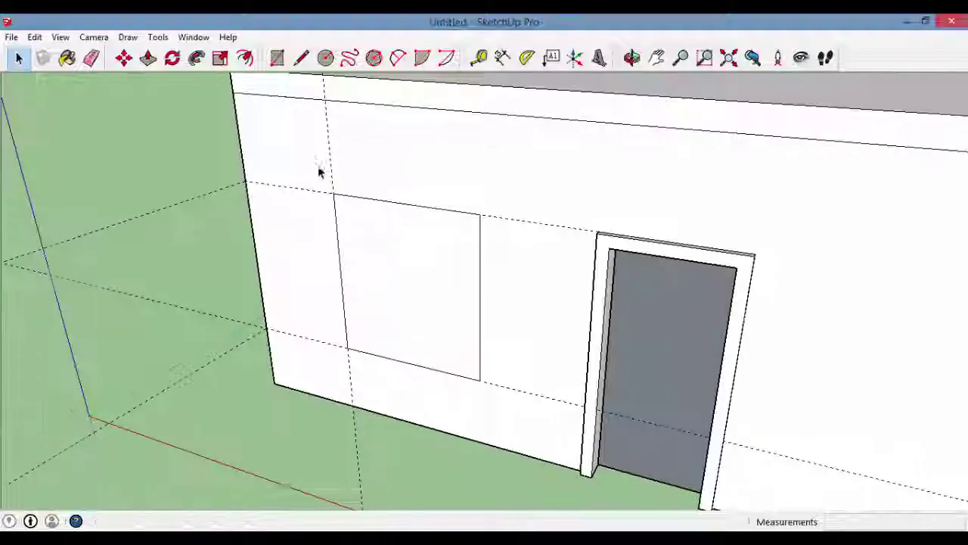
left_click(456, 285)
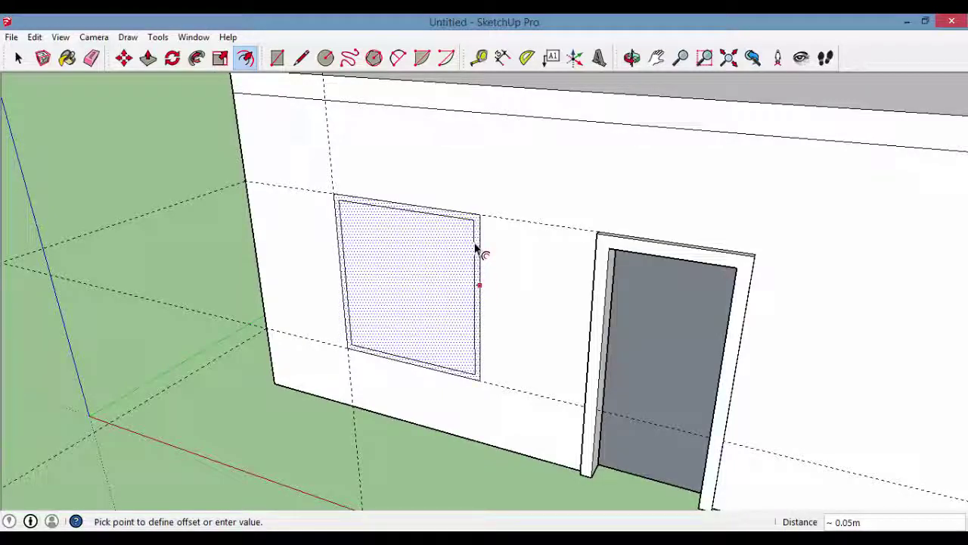
left_click(477, 248)
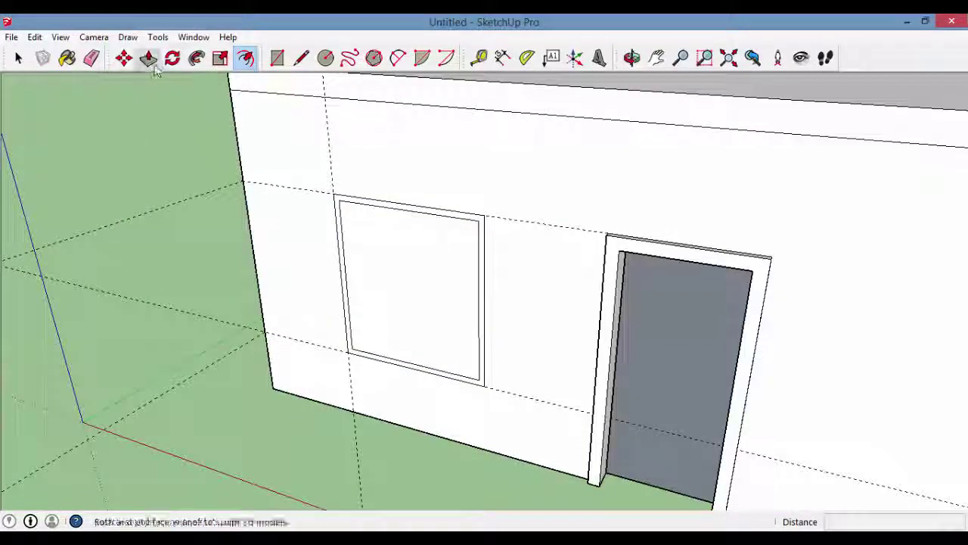
Step: Push/Pull the frame ring outward 0.05m
left_click(148, 59)
left_click(479, 235)
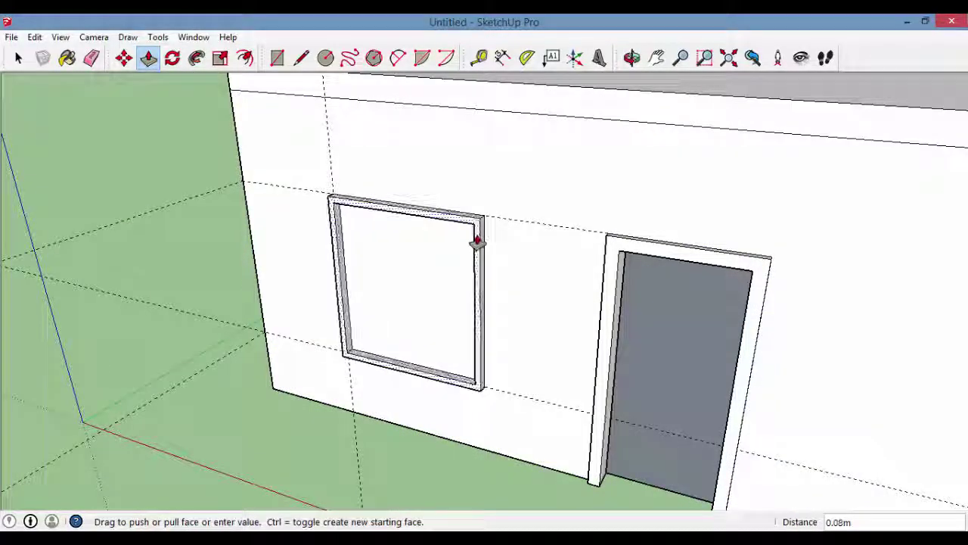
key("Return")
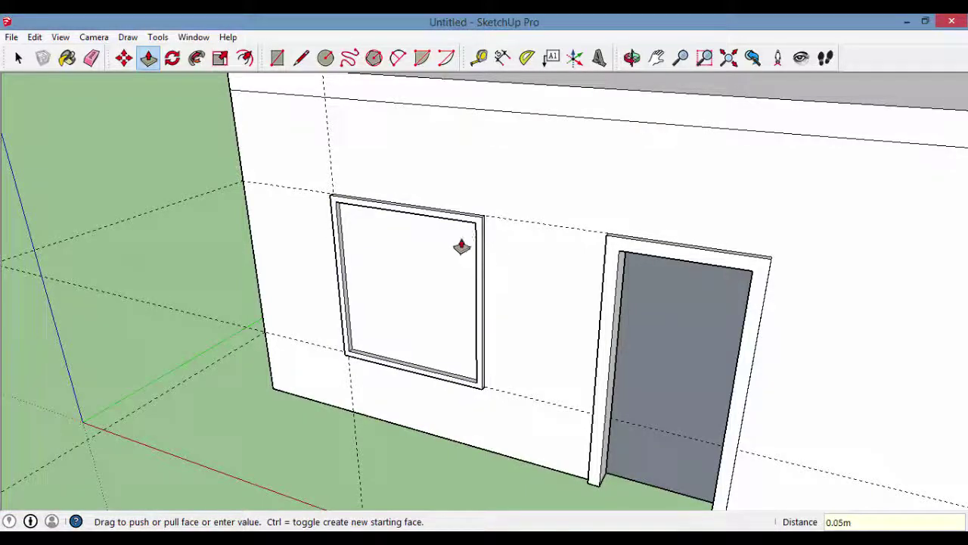
Step: Delete the window's inner pane so it opens through the wall
left_click(18, 58)
mouse_move(179, 134)
middle_mouse_down()
mouse_move(270, 316)
mouse_move(643, 244)
mouse_move(597, 220)
mouse_move(496, 245)
middle_mouse_up()
left_click(501, 252)
scroll(501, 252, "up", 2)
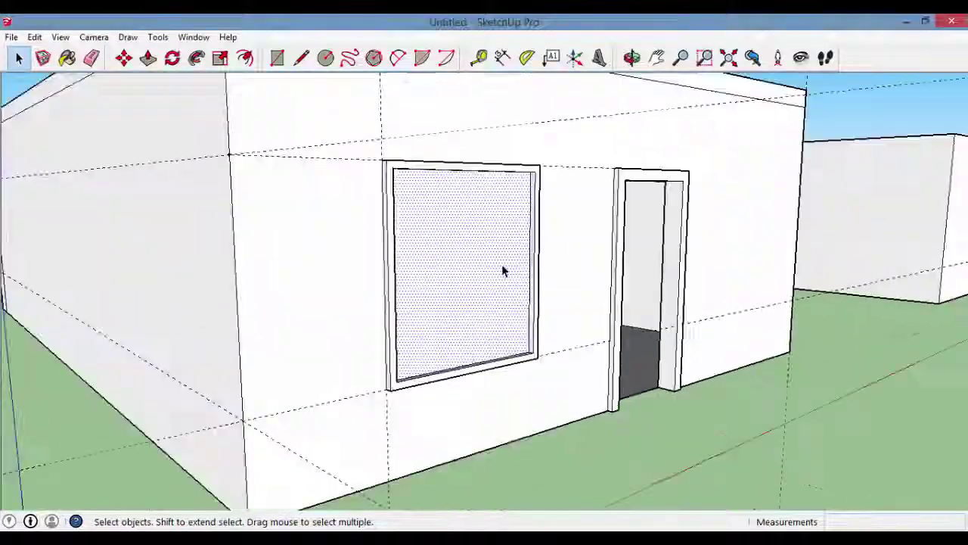
scroll(484, 253, "up", 1)
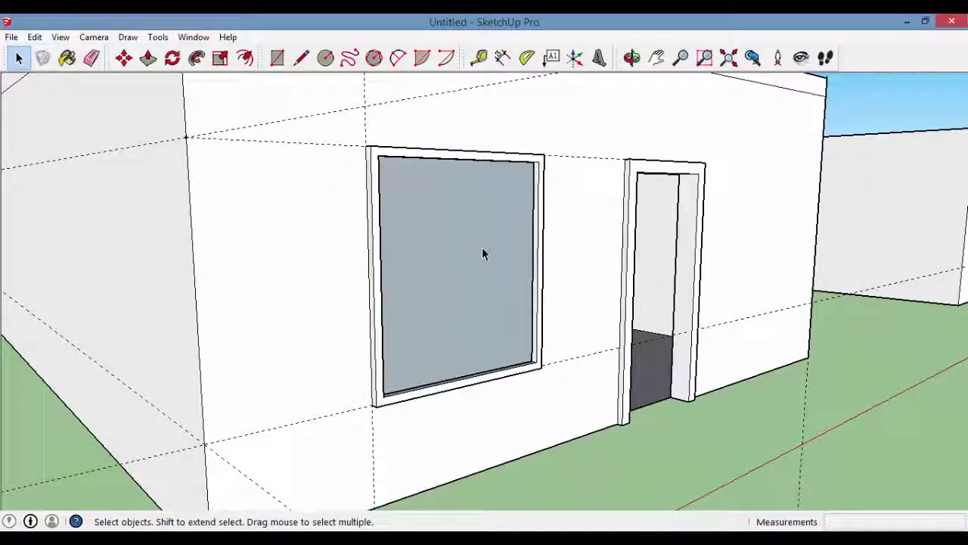
left_click(482, 247)
key("Delete")
scroll(482, 255, "down", 3)
mouse_move(482, 254)
middle_mouse_down()
mouse_move(288, 274)
mouse_move(317, 249)
mouse_move(196, 158)
middle_mouse_up()
scroll(280, 223, "up", 3)
mouse_move(280, 223)
middle_mouse_down()
mouse_move(227, 136)
mouse_move(340, 141)
middle_mouse_up()
scroll(367, 227, "down", 5)
mouse_move(368, 227)
middle_mouse_down()
mouse_move(476, 238)
mouse_move(515, 292)
mouse_move(616, 303)
middle_mouse_up()
scroll(477, 238, "up", 3)
scroll(454, 227, "down", 5)
scroll(554, 270, "up", 1)
scroll(554, 270, "down", 3)
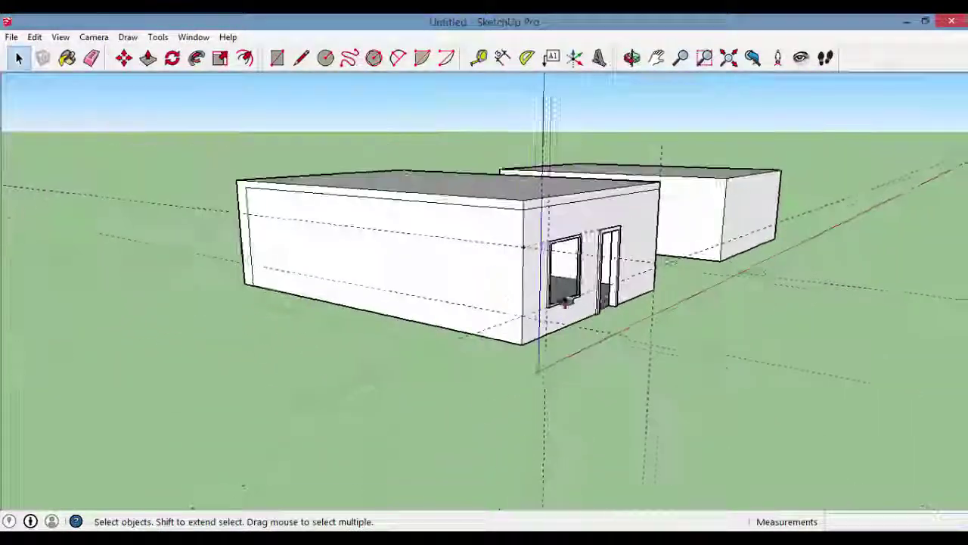
middle_click_drag(559, 270, 508, 324)
scroll(514, 281, "up", 2)
scroll(506, 317, "up", 2)
scroll(505, 316, "down", 2)
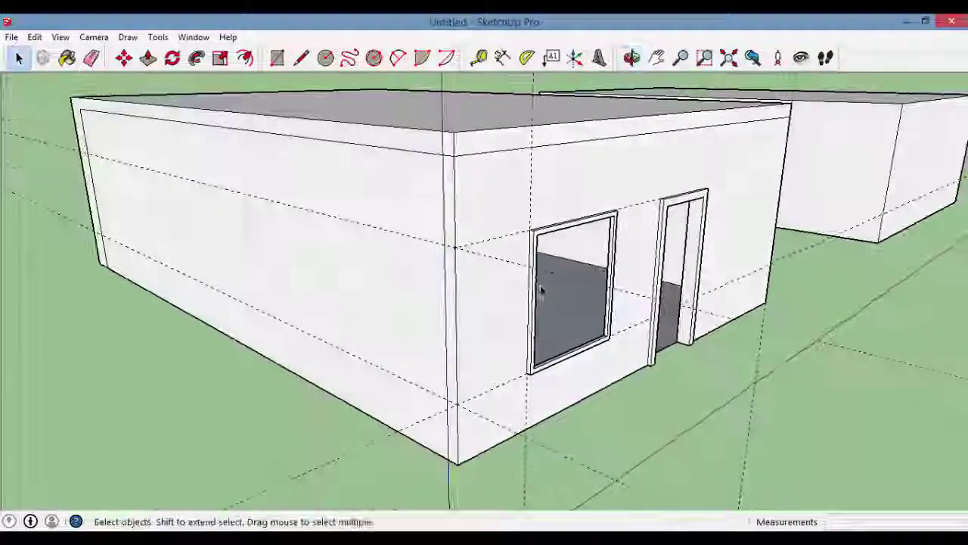
scroll(493, 277, "down", 2)
scroll(597, 321, "up", 2)
mouse_move(492, 277)
middle_mouse_down()
mouse_move(597, 321)
mouse_move(739, 201)
mouse_move(401, 255)
mouse_move(480, 296)
mouse_move(581, 306)
mouse_move(355, 199)
mouse_move(305, 190)
mouse_move(360, 189)
mouse_move(485, 81)
middle_mouse_up()
Step: Place a vertical guide 3 m along the house's long side wall
mouse_move(655, 244)
middle_mouse_down()
mouse_move(715, 237)
mouse_move(698, 229)
middle_mouse_up()
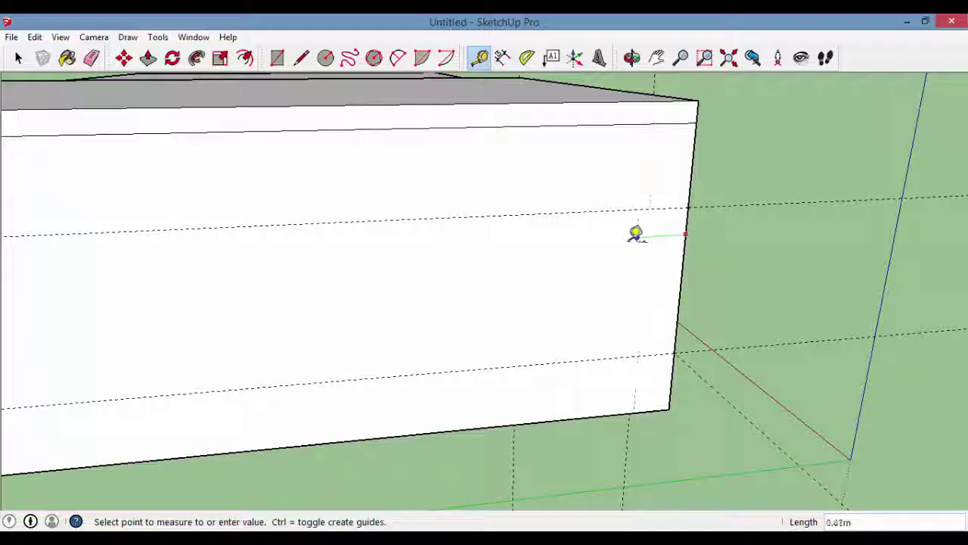
type("3")
key("Return")
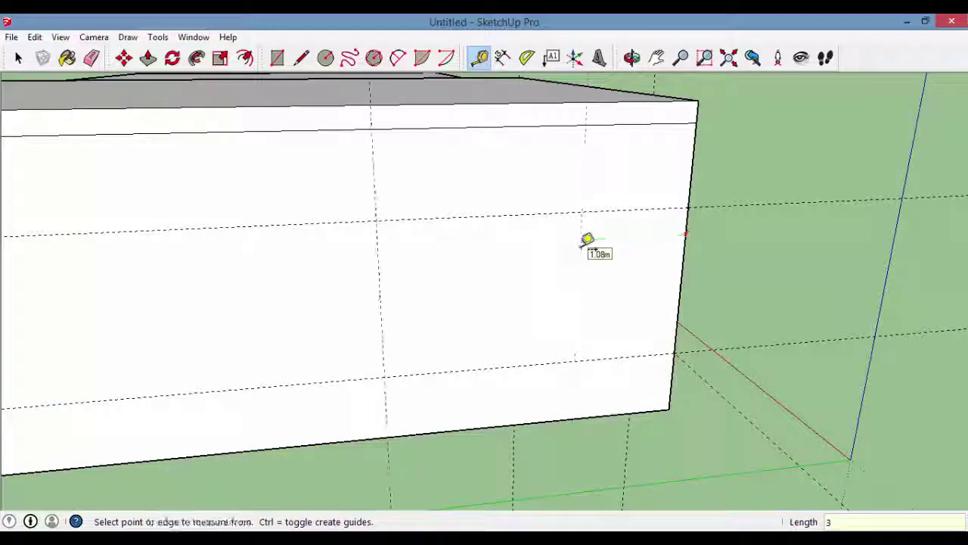
mouse_move(352, 263)
middle_mouse_down()
mouse_move(497, 254)
mouse_move(501, 295)
mouse_move(475, 268)
middle_mouse_up()
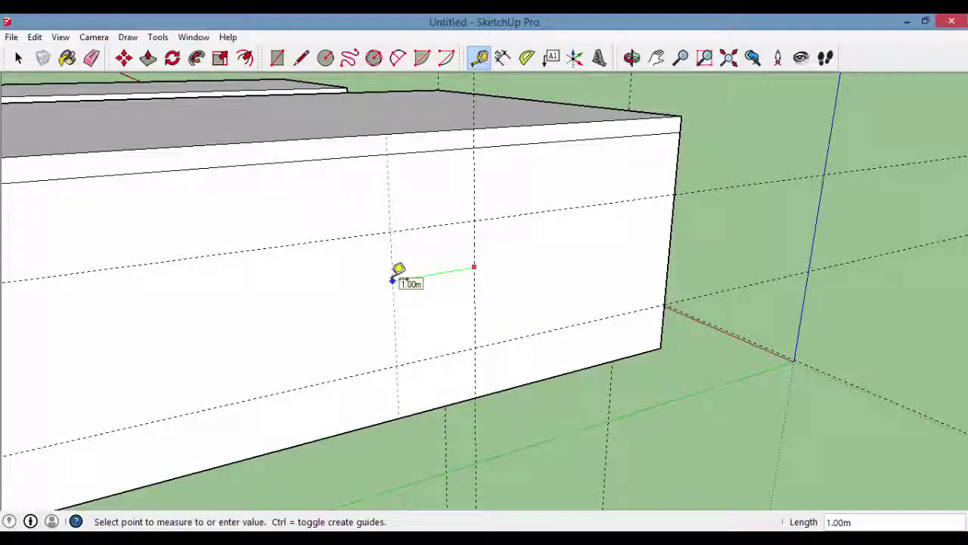
mouse_move(400, 269)
middle_mouse_down()
mouse_move(22, 250)
mouse_move(303, 262)
mouse_move(257, 287)
mouse_move(323, 188)
mouse_move(227, 99)
middle_mouse_up()
key("space")
Step: Draw the window pane rectangle between the guides on the long side wall
left_click(277, 61)
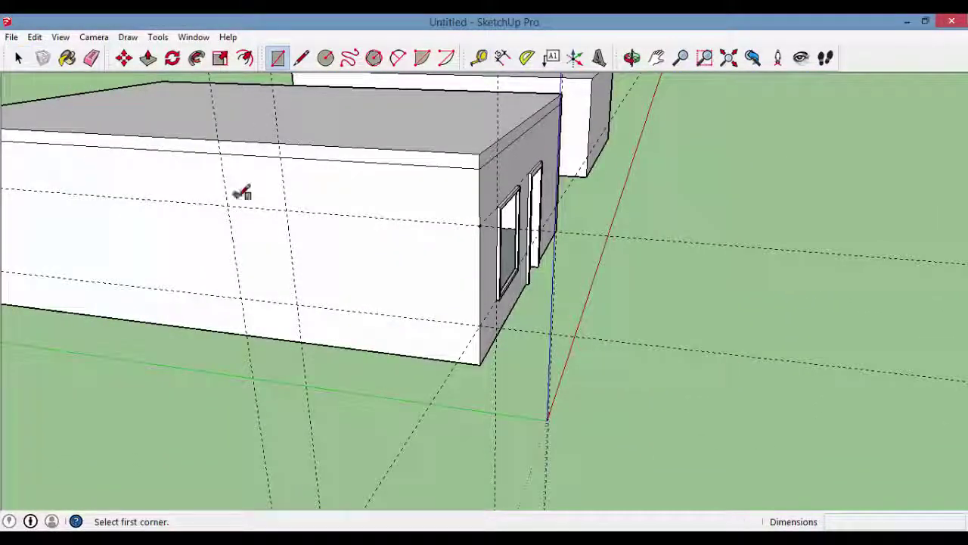
left_click(297, 303)
mouse_move(297, 303)
middle_mouse_down()
mouse_move(444, 391)
mouse_move(353, 231)
mouse_move(277, 52)
middle_mouse_up()
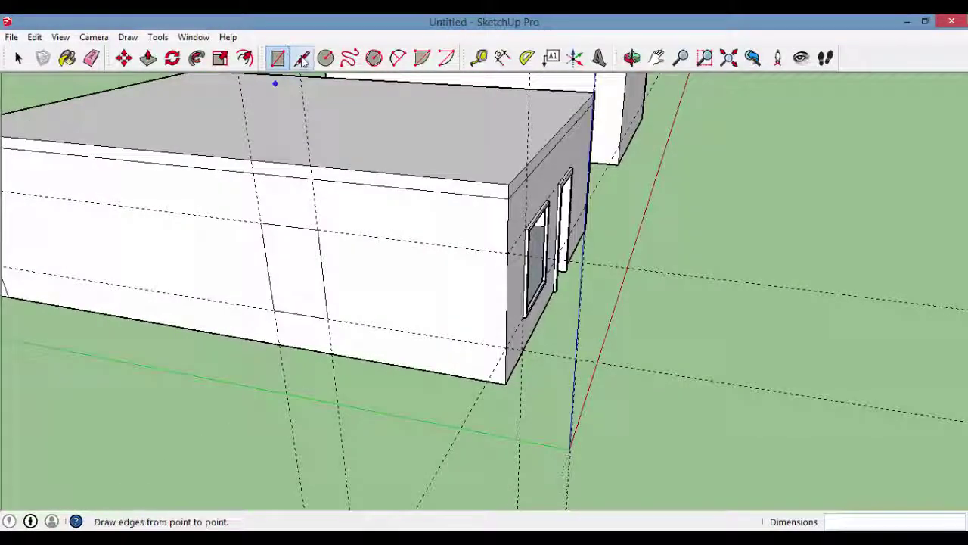
left_click(302, 60)
scroll(630, 389, "down", 3)
scroll(507, 325, "up", 4)
scroll(458, 162, "up", 2)
scroll(409, 113, "up", 1)
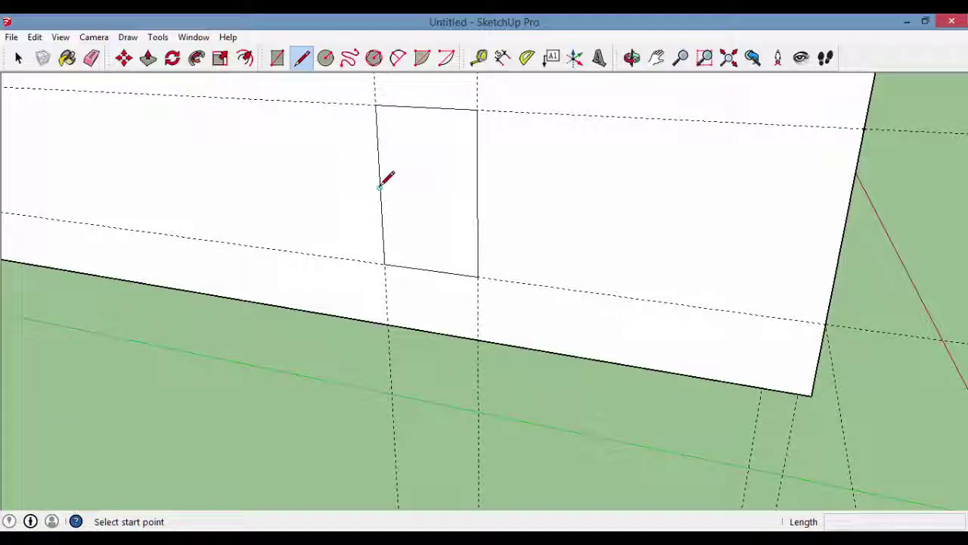
scroll(486, 239, "down", 3)
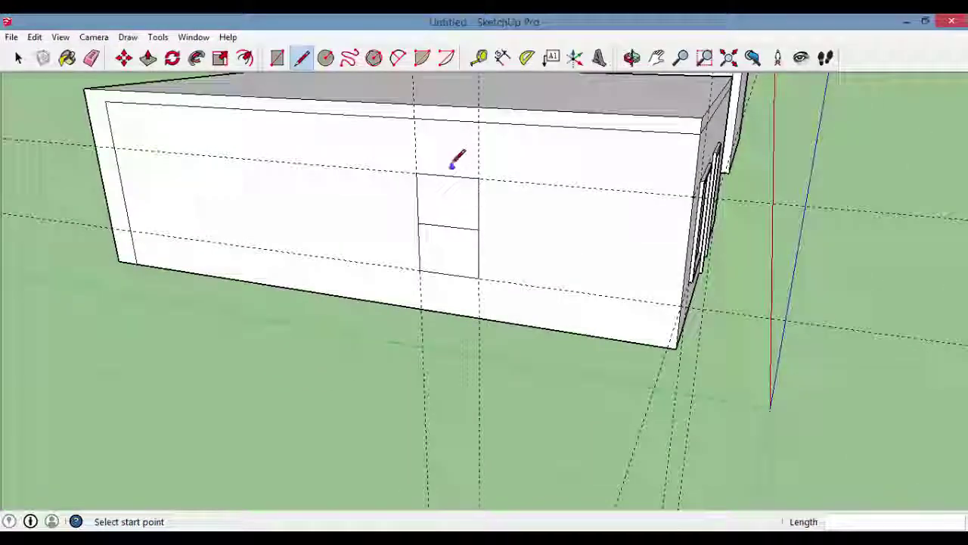
mouse_move(456, 156)
middle_mouse_down()
mouse_move(381, 141)
mouse_move(381, 168)
middle_mouse_up()
key("space")
scroll(444, 194, "up", 1)
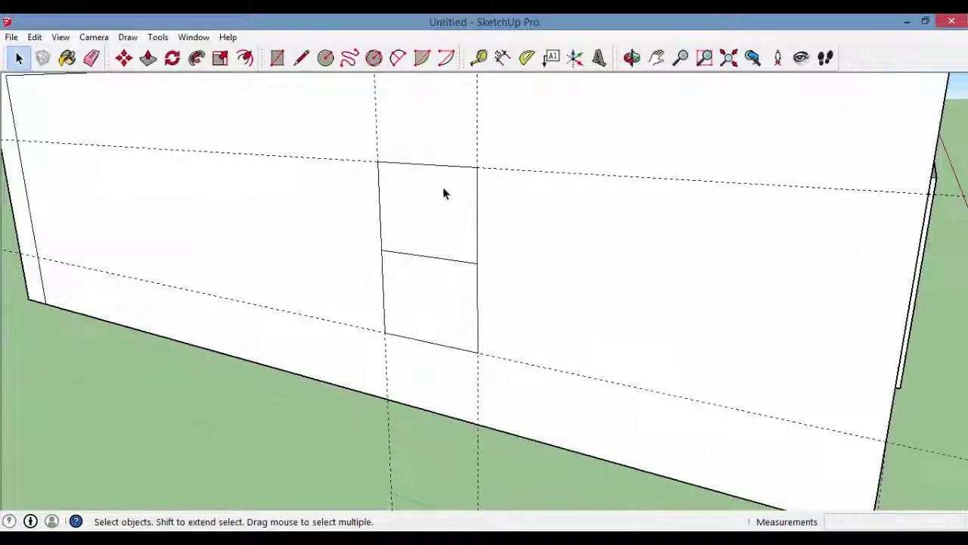
Step: Offset an inset frame outline inside both the upper and lower window panes
left_click(250, 61)
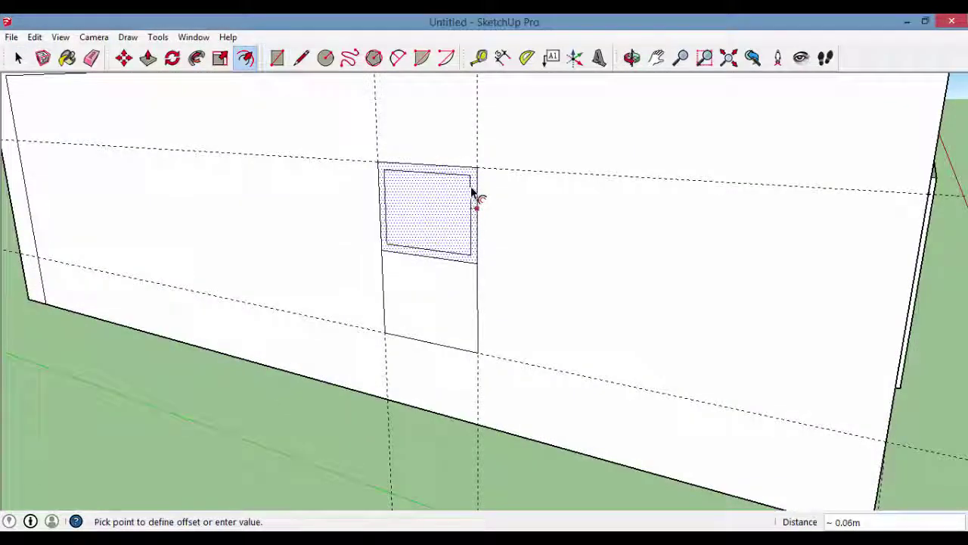
left_click(472, 194)
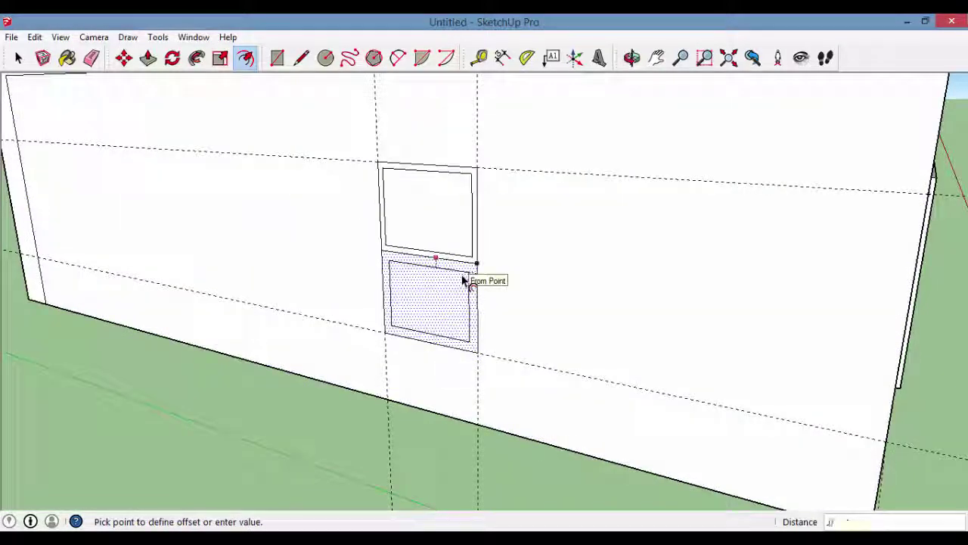
left_click(464, 280)
left_click(18, 58)
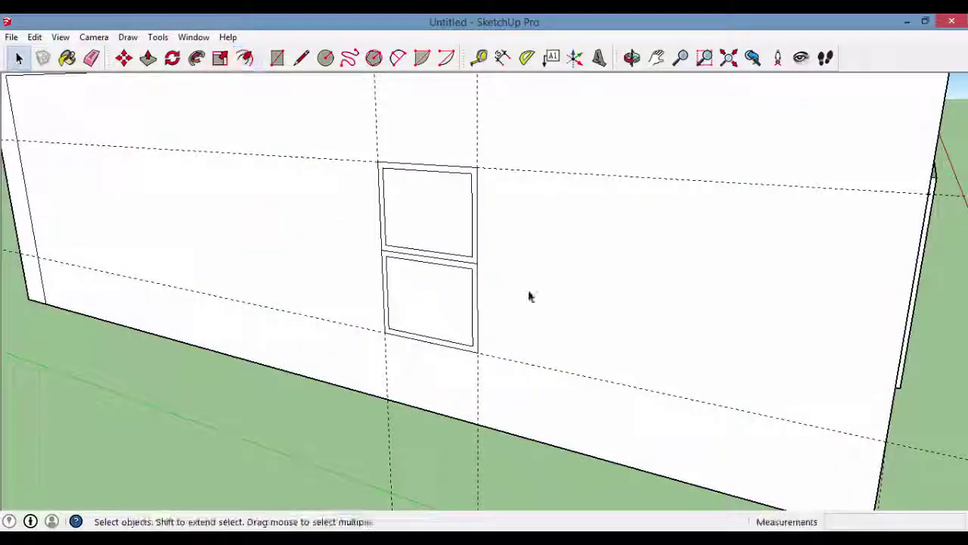
mouse_move(530, 296)
middle_mouse_down()
mouse_move(547, 233)
mouse_move(499, 188)
mouse_move(458, 231)
middle_mouse_up()
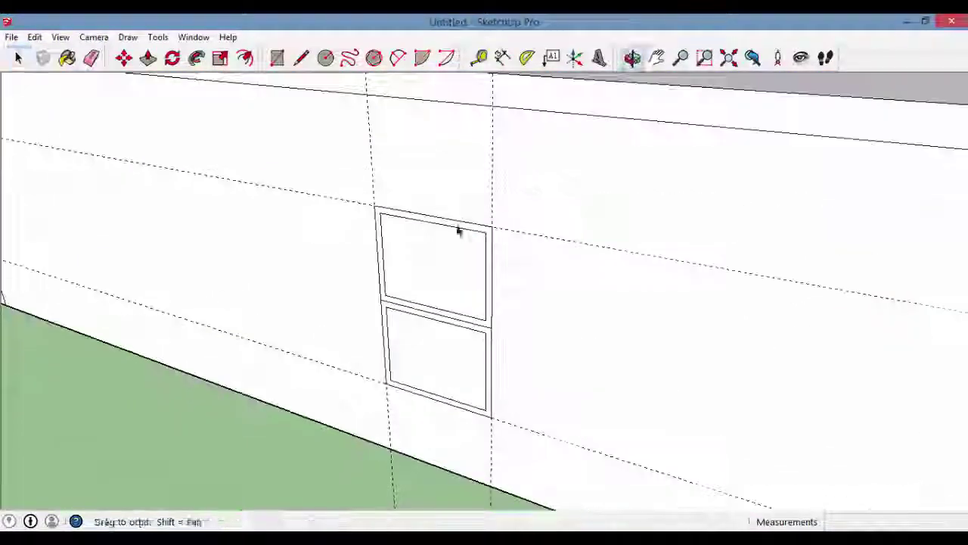
Step: Pull the upper and lower window frames out from the wall by 0.05m
mouse_move(313, 136)
middle_mouse_down()
mouse_move(319, 123)
mouse_move(273, 71)
middle_mouse_up()
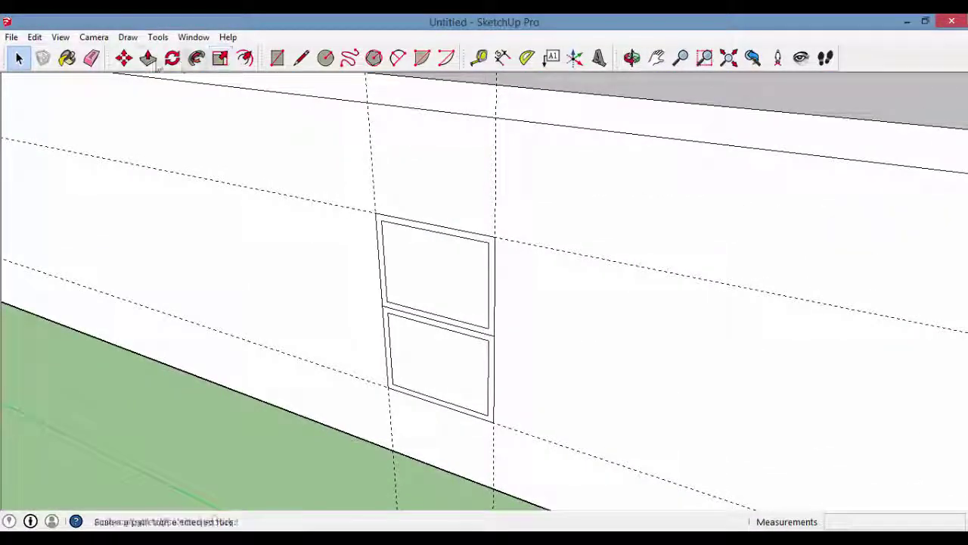
left_click(149, 60)
left_click(492, 270)
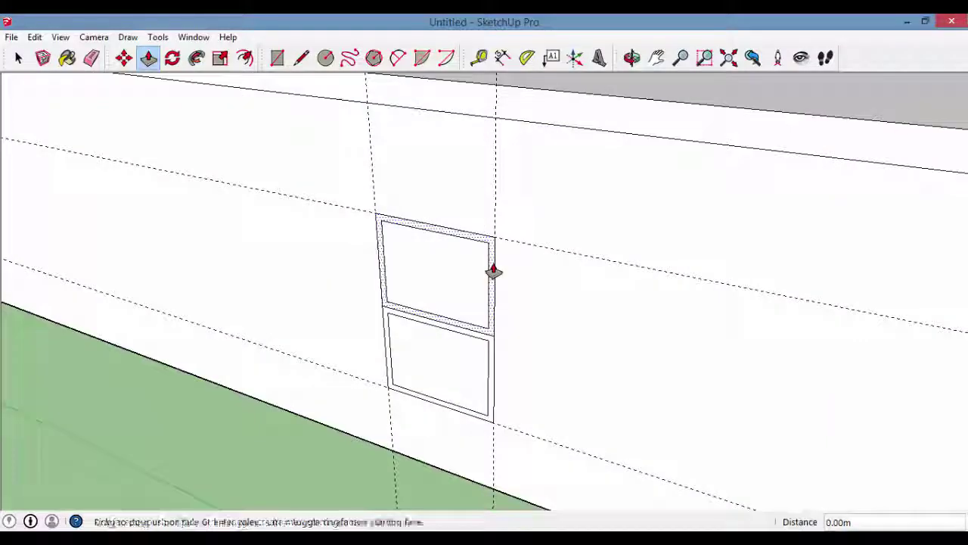
left_click(482, 275)
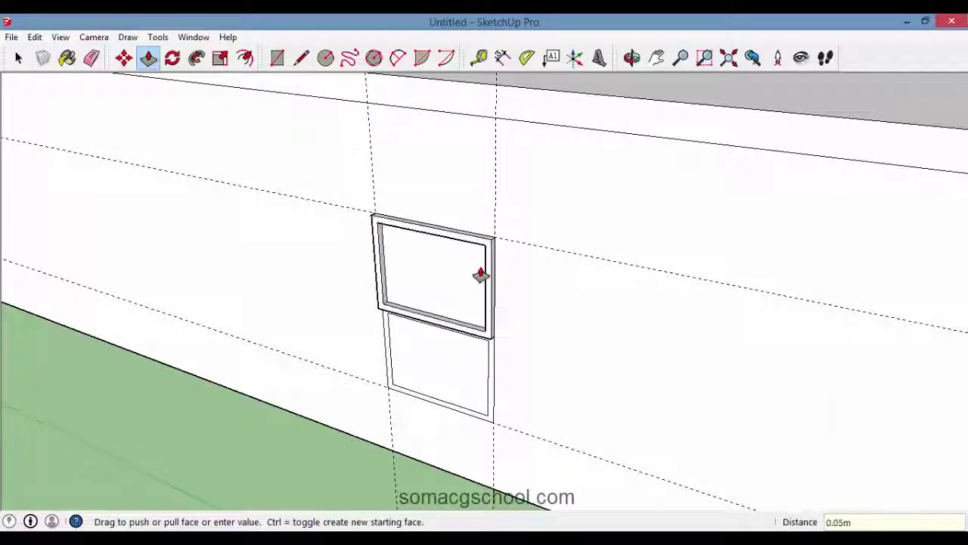
scroll(510, 404, "up", 2)
left_click(490, 374)
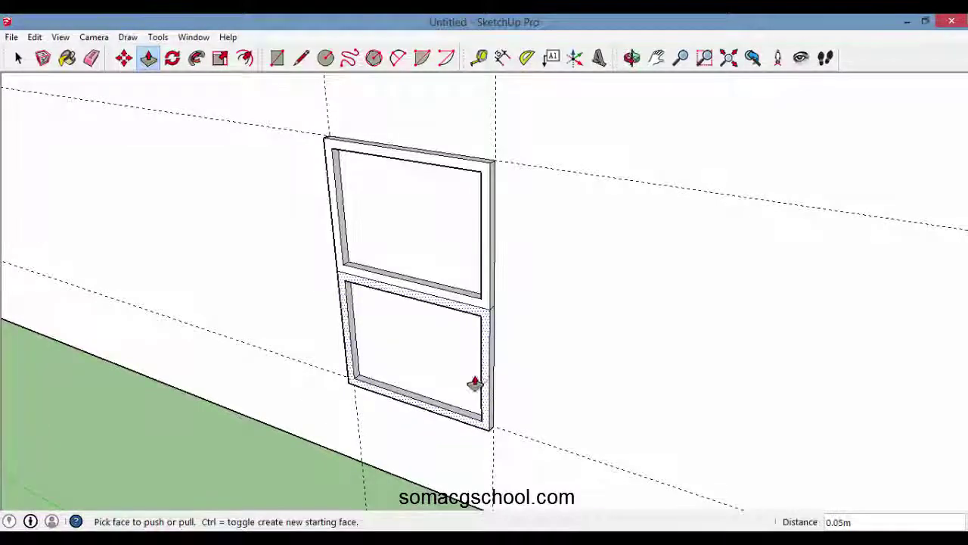
scroll(474, 384, "down", 2)
scroll(474, 384, "down", 1)
key("space")
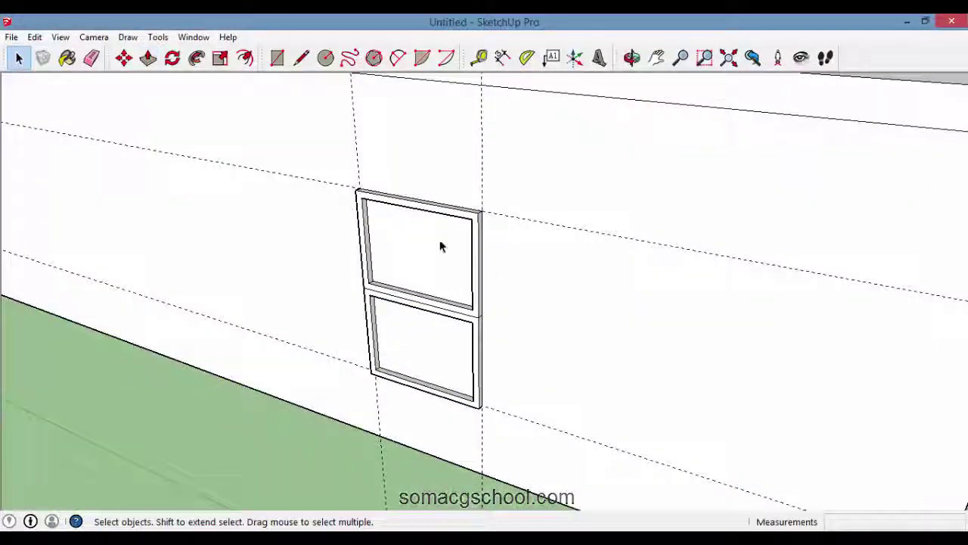
Step: Push the upper and lower glass panes back into the wall as recessed openings
left_click(442, 247)
mouse_move(441, 247)
middle_mouse_down()
mouse_move(527, 368)
mouse_move(778, 204)
mouse_move(591, 320)
mouse_move(638, 259)
middle_mouse_up()
scroll(638, 259, "down", 3)
scroll(469, 237, "up", 3)
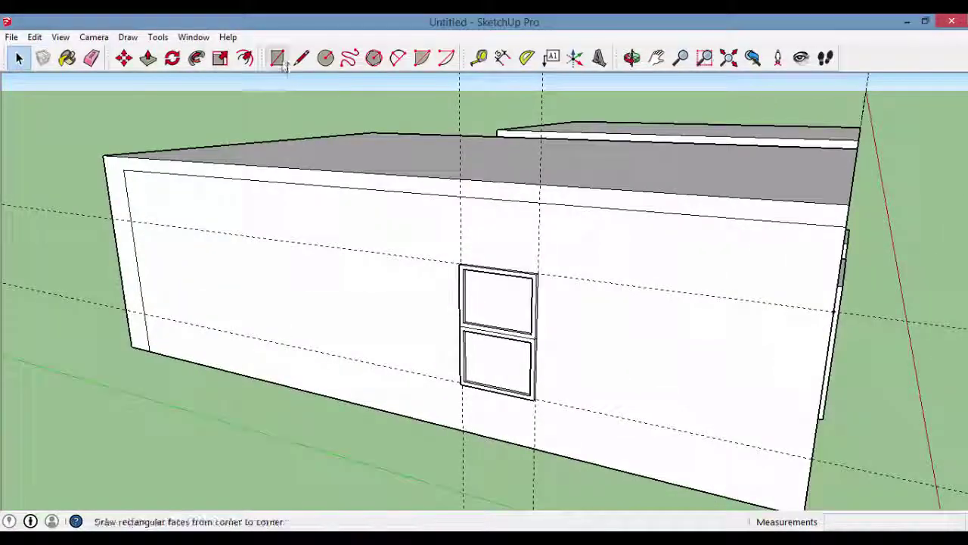
left_click(148, 58)
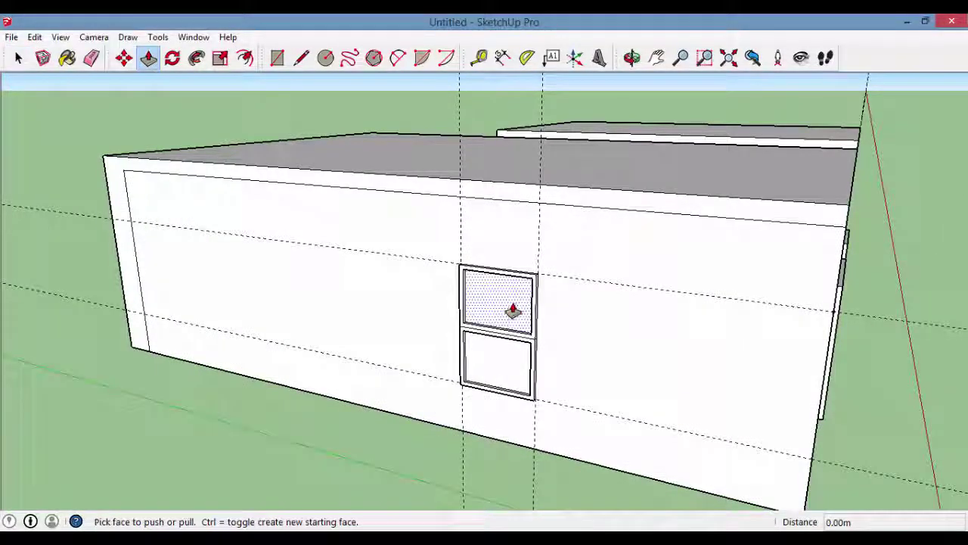
left_click_drag(512, 305, 518, 300)
scroll(507, 372, "down", 3)
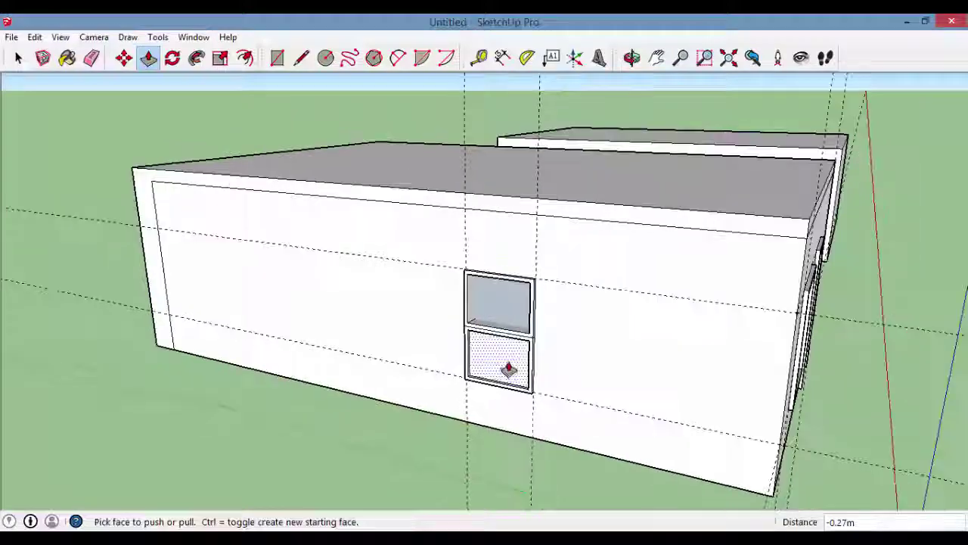
mouse_move(508, 371)
middle_mouse_down()
mouse_move(540, 290)
mouse_move(431, 395)
mouse_move(321, 379)
mouse_move(444, 367)
middle_mouse_up()
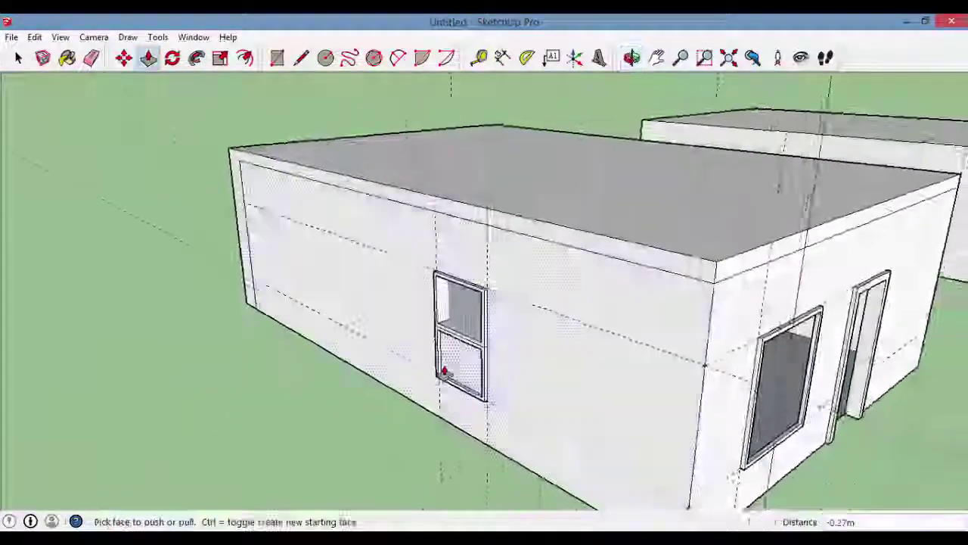
scroll(443, 367, "up", 5)
left_click_drag(477, 368, 496, 355)
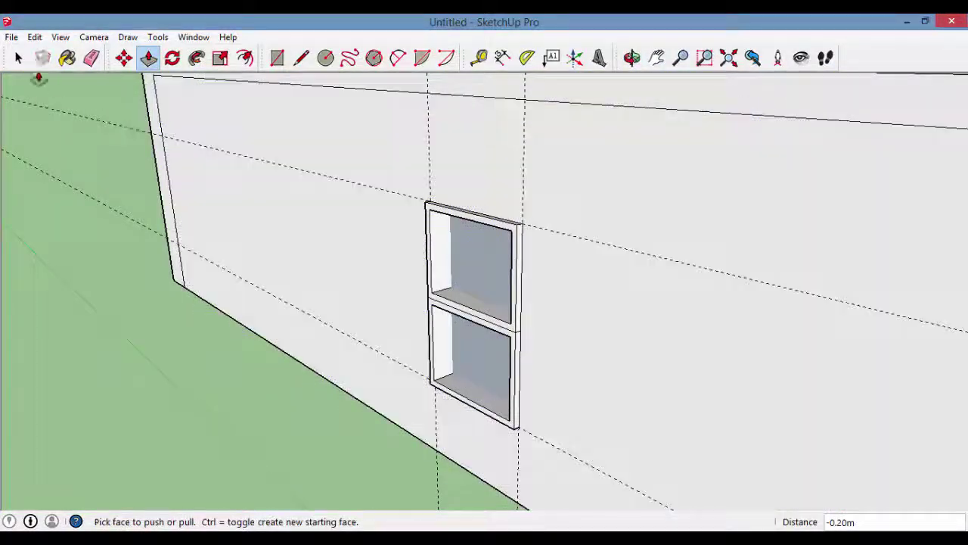
scroll(494, 363, "down", 3)
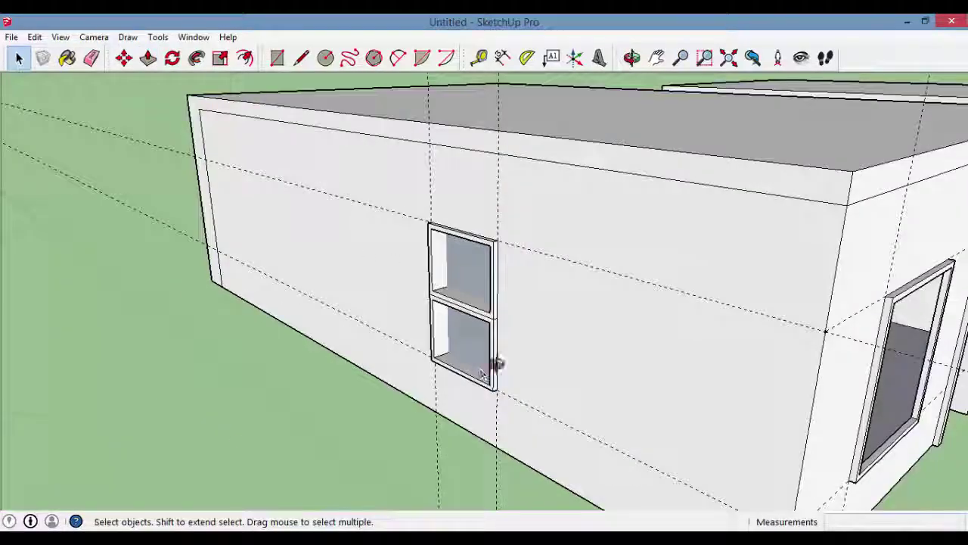
mouse_move(495, 363)
middle_mouse_down()
mouse_move(488, 210)
mouse_move(249, 270)
mouse_move(156, 280)
mouse_move(577, 328)
middle_mouse_up()
scroll(489, 210, "up", 5)
scroll(157, 279, "down", 5)
middle_click_drag(472, 283, 483, 269)
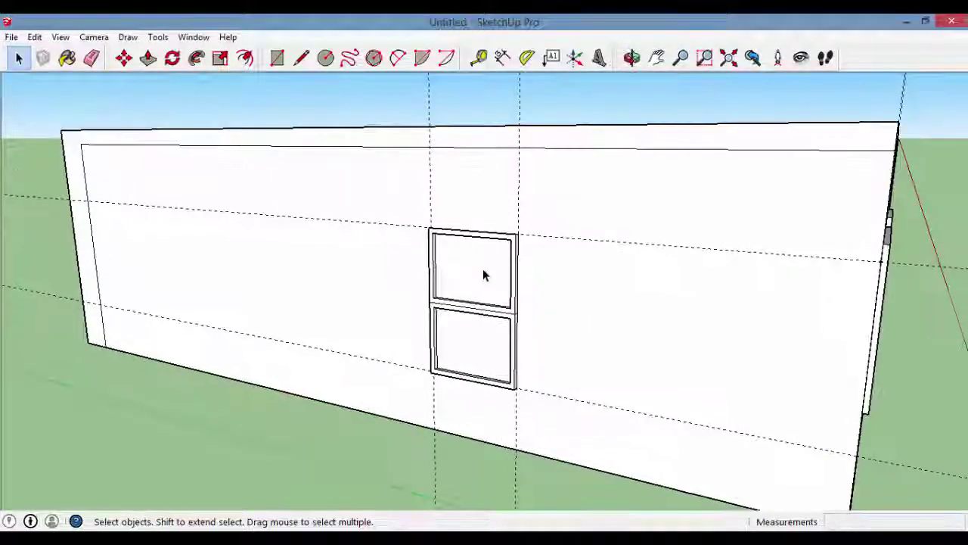
left_click(483, 269)
mouse_move(474, 306)
middle_mouse_down()
mouse_move(551, 331)
mouse_move(599, 372)
mouse_move(359, 325)
mouse_move(487, 328)
mouse_move(741, 255)
mouse_move(842, 367)
mouse_move(532, 366)
middle_mouse_up()
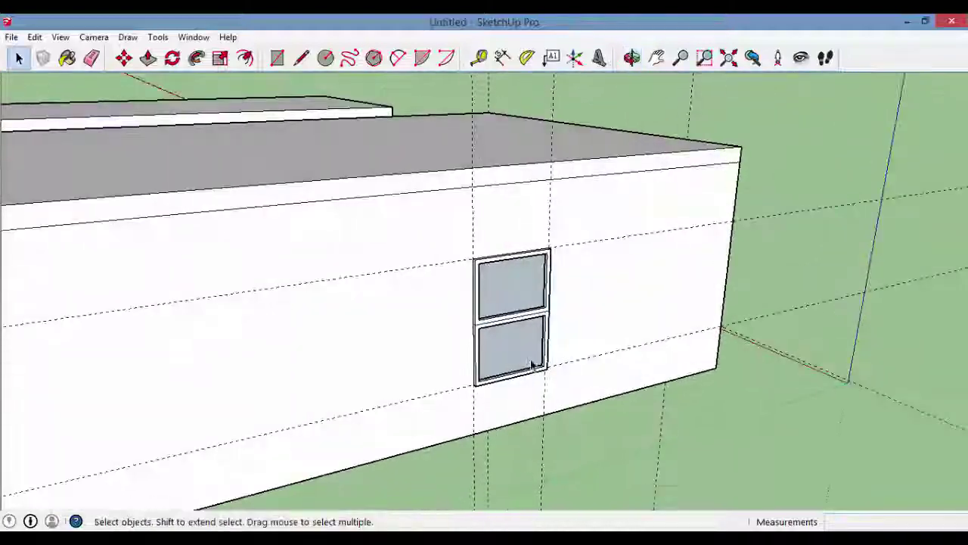
left_click(515, 344)
mouse_move(595, 383)
middle_mouse_down()
mouse_move(296, 325)
mouse_move(121, 339)
mouse_move(160, 289)
middle_mouse_up()
mouse_move(365, 355)
middle_mouse_down()
mouse_move(434, 201)
mouse_move(331, 324)
mouse_move(482, 379)
mouse_move(527, 325)
mouse_move(672, 311)
mouse_move(471, 224)
mouse_move(379, 279)
mouse_move(407, 346)
mouse_move(788, 277)
mouse_move(456, 325)
mouse_move(309, 287)
mouse_move(439, 280)
mouse_move(462, 356)
mouse_move(681, 371)
mouse_move(540, 303)
mouse_move(731, 307)
middle_mouse_up()
scroll(456, 325, "up", 3)
scroll(340, 338, "up", 3)
scroll(456, 313, "down", 3)
scroll(491, 353, "up", 3)
scroll(492, 353, "down", 3)
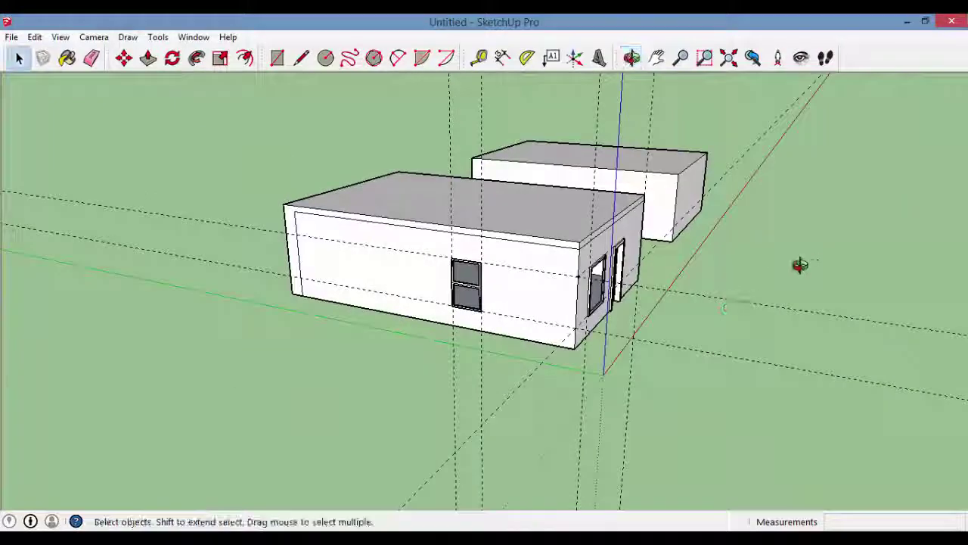
mouse_move(799, 264)
middle_mouse_down()
mouse_move(587, 333)
mouse_move(500, 282)
middle_mouse_up()
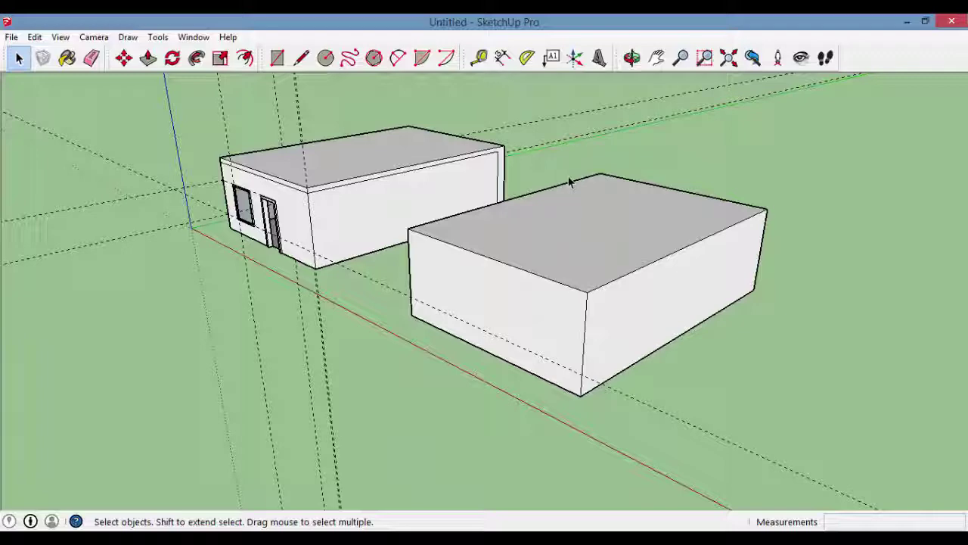
Step: Set the Protractor's centre on a top corner of the plain block
mouse_move(542, 133)
middle_mouse_down()
mouse_move(497, 238)
mouse_move(572, 212)
mouse_move(524, 93)
middle_mouse_up()
left_click(525, 57)
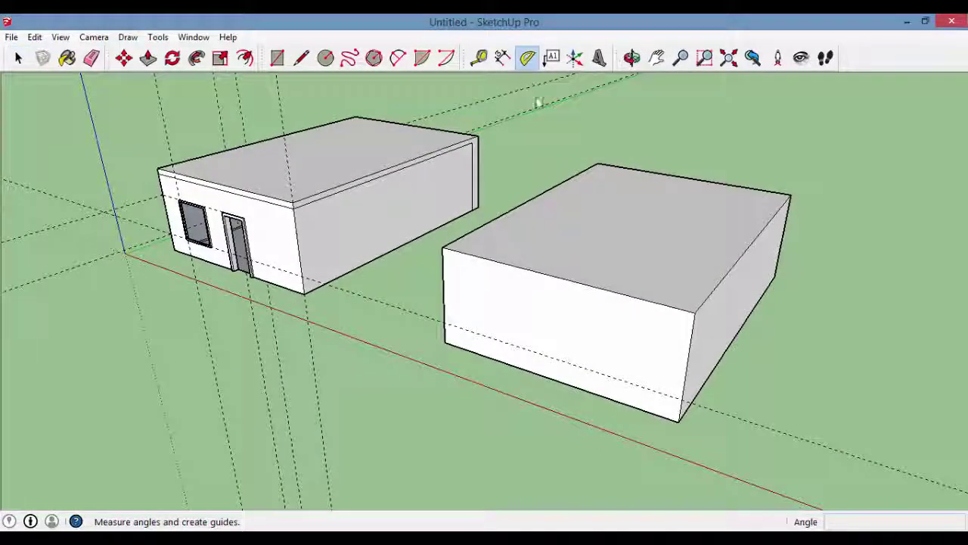
mouse_move(575, 187)
middle_mouse_down()
mouse_move(551, 234)
mouse_move(623, 335)
middle_mouse_up()
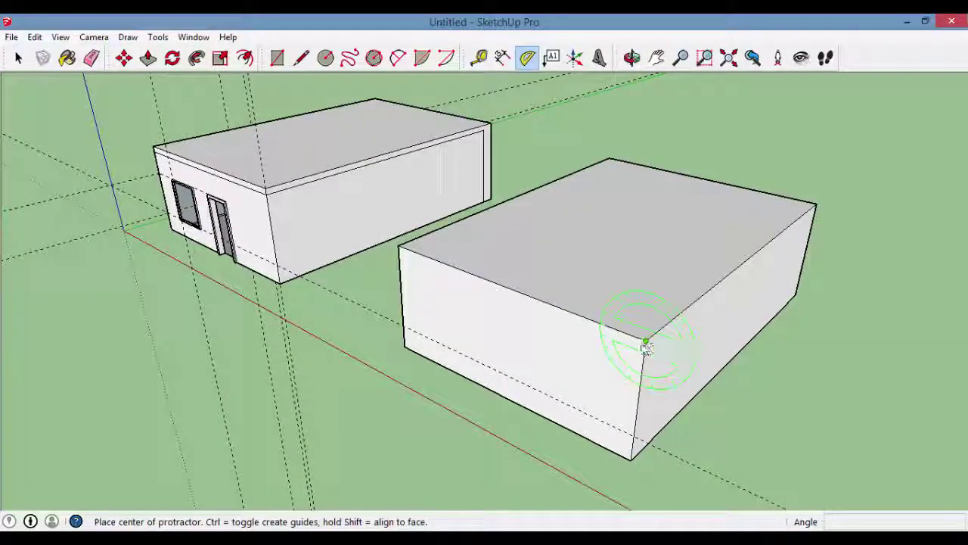
left_click(645, 342)
middle_click_drag(573, 320, 692, 380)
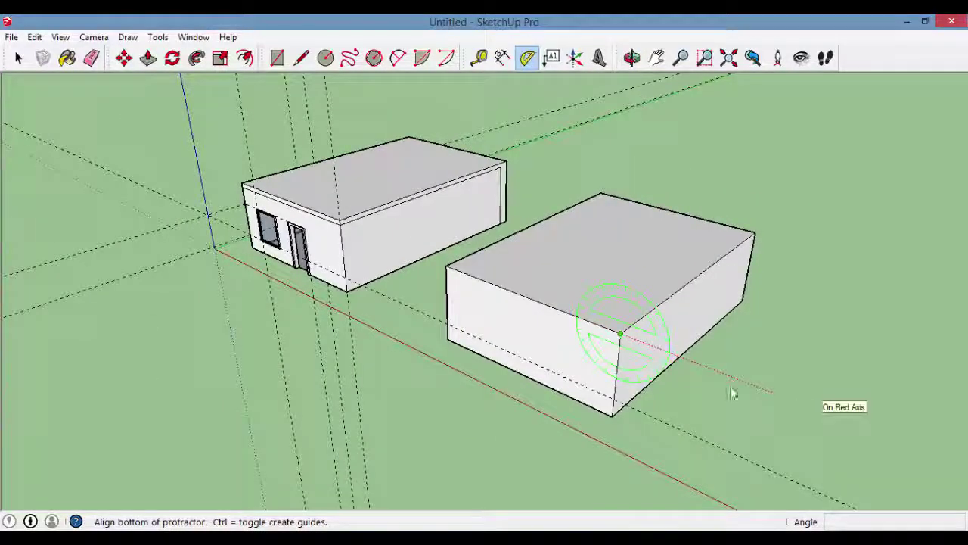
scroll(733, 392, "down", 3)
scroll(733, 390, "up", 3)
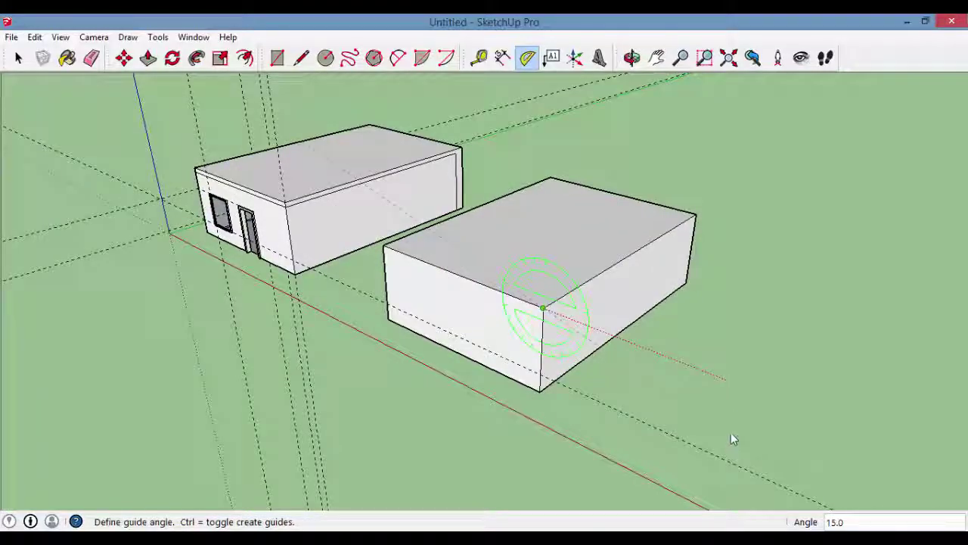
scroll(731, 432, "down", 3)
scroll(783, 363, "up", 2)
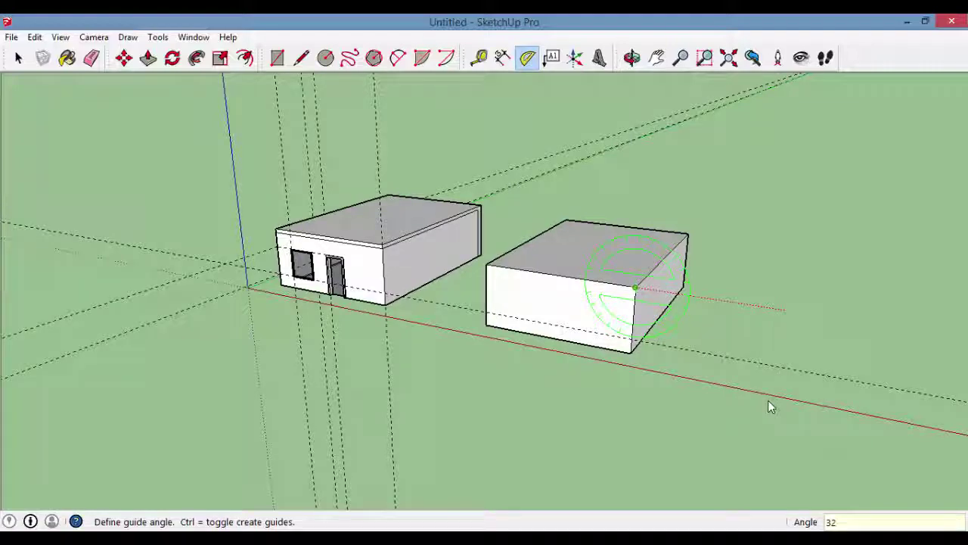
mouse_move(620, 384)
middle_mouse_down()
mouse_move(577, 341)
mouse_move(847, 339)
mouse_move(545, 378)
mouse_move(595, 280)
middle_mouse_up()
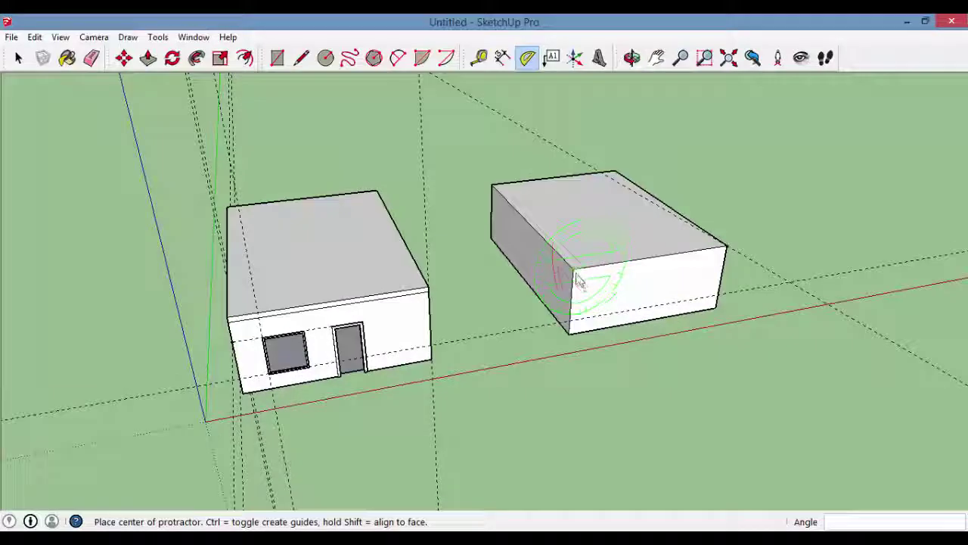
Step: Fix an angled roof-slope guide from the box's top edge
left_click(573, 270)
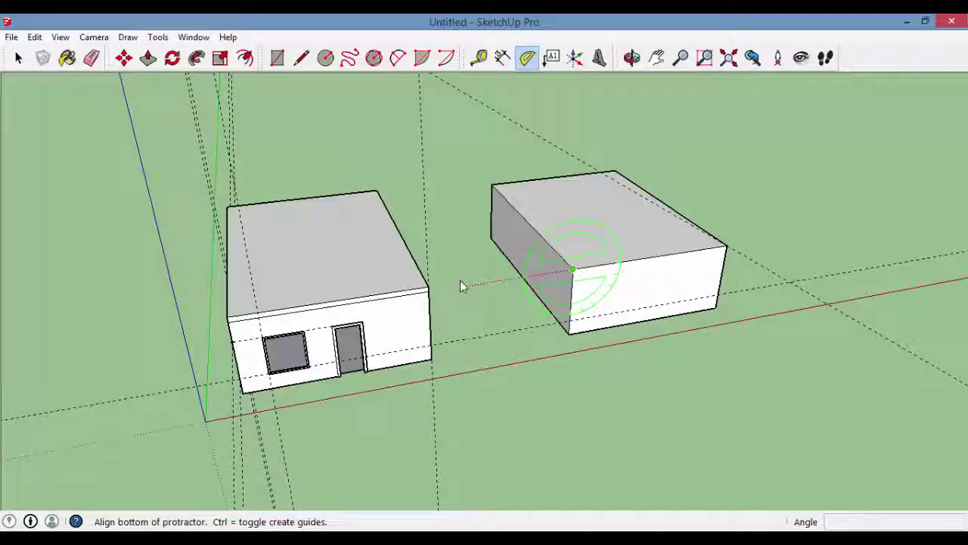
left_click(457, 370)
mouse_move(512, 388)
middle_mouse_down()
mouse_move(426, 253)
mouse_move(102, 93)
middle_mouse_up()
key("space")
scroll(756, 227, "up", 3)
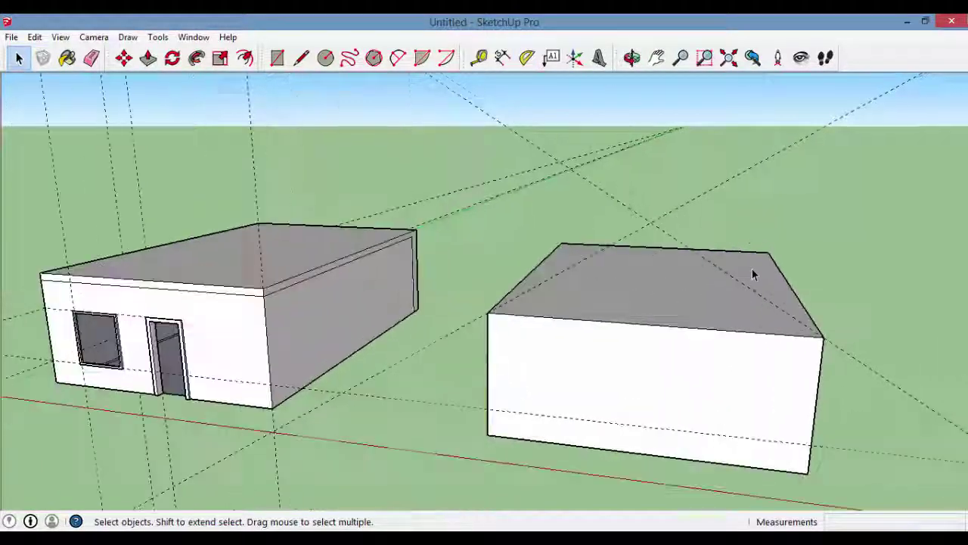
mouse_move(752, 270)
middle_mouse_down()
mouse_move(552, 218)
mouse_move(718, 292)
mouse_move(789, 281)
mouse_move(724, 292)
mouse_move(542, 205)
middle_mouse_up()
Step: Draw a line from the back-edge point to the other front corner, completing the triangular roof end
left_click(303, 59)
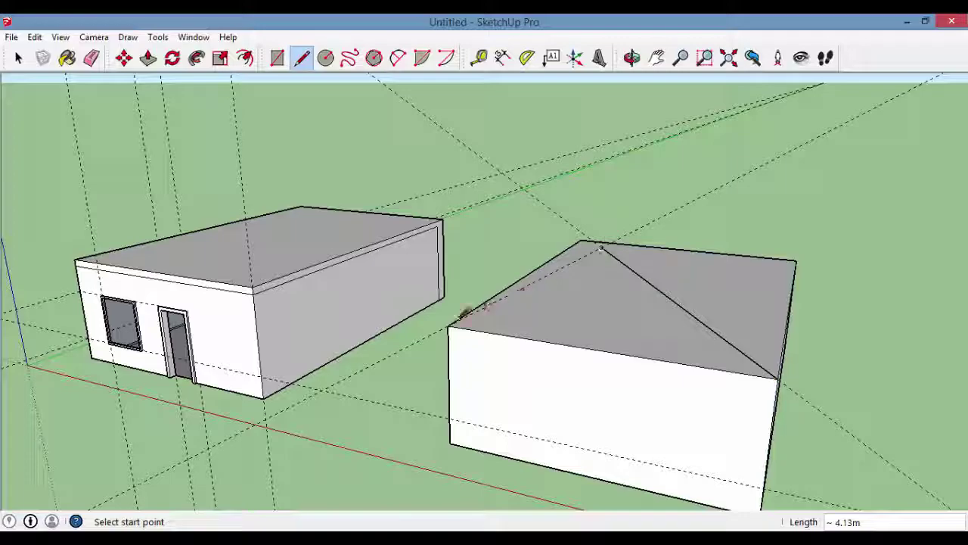
left_click(609, 248)
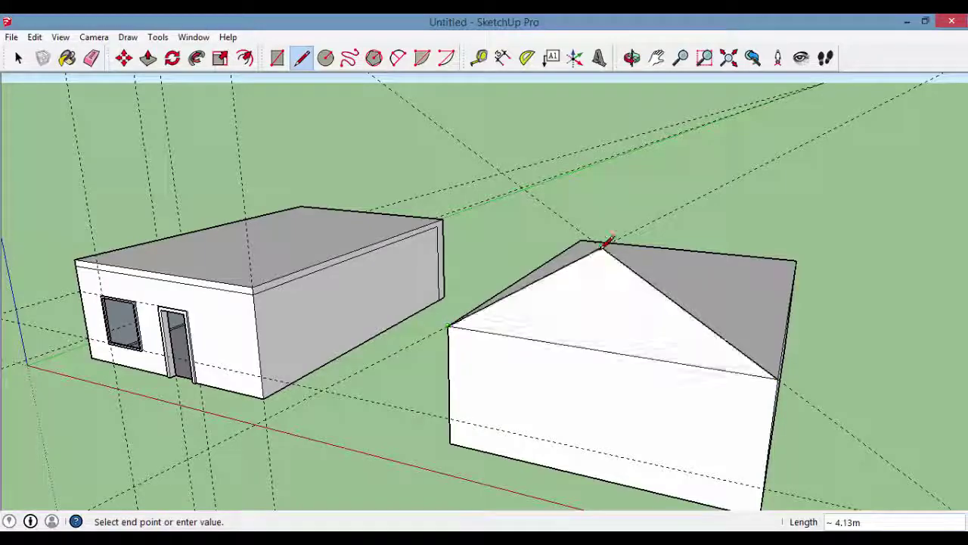
mouse_move(609, 248)
middle_mouse_down()
mouse_move(885, 280)
mouse_move(571, 304)
mouse_move(177, 361)
mouse_move(451, 353)
mouse_move(73, 103)
middle_mouse_up()
left_click(19, 58)
mouse_move(21, 68)
middle_mouse_down()
mouse_move(182, 177)
mouse_move(351, 244)
mouse_move(419, 259)
mouse_move(514, 316)
mouse_move(503, 331)
mouse_move(534, 315)
mouse_move(216, 304)
mouse_move(174, 119)
middle_mouse_up()
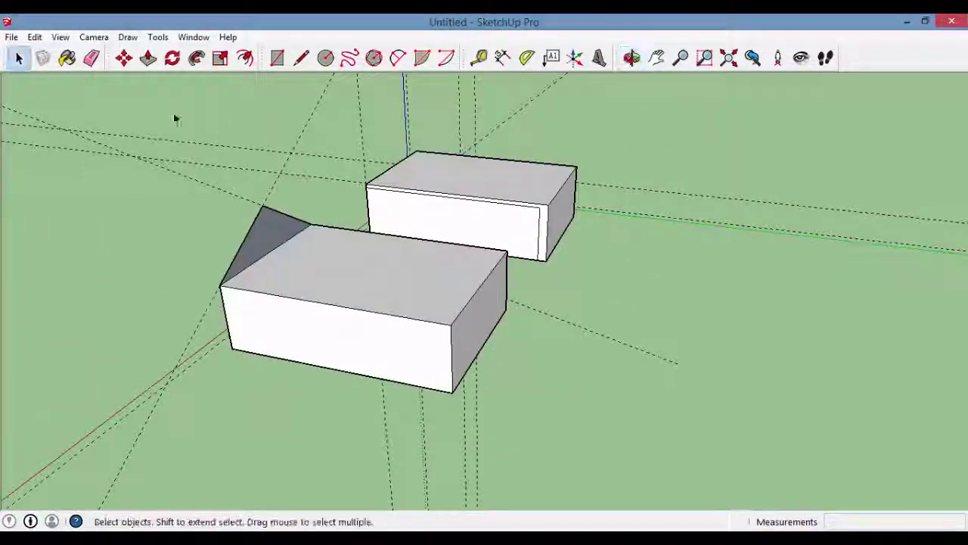
Step: Pull the triangular end 10.00m along the second building to form a gabled roof
left_click(148, 60)
left_click_drag(370, 260, 457, 331)
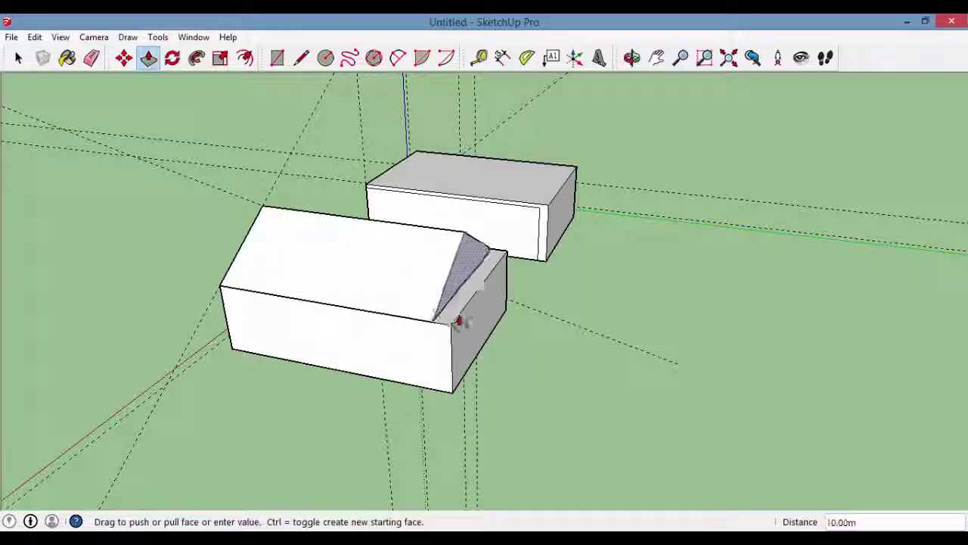
mouse_move(457, 331)
middle_mouse_down()
mouse_move(607, 395)
mouse_move(653, 298)
middle_mouse_up()
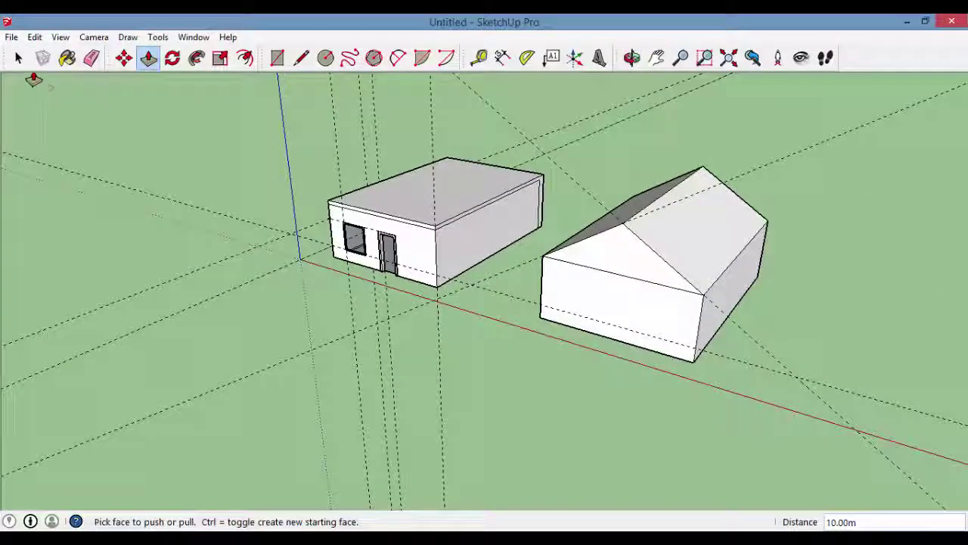
left_click(18, 59)
mouse_move(244, 190)
middle_mouse_down()
mouse_move(603, 287)
mouse_move(703, 288)
mouse_move(858, 143)
mouse_move(762, 237)
mouse_move(800, 151)
middle_mouse_up()
scroll(800, 156, "up", 2)
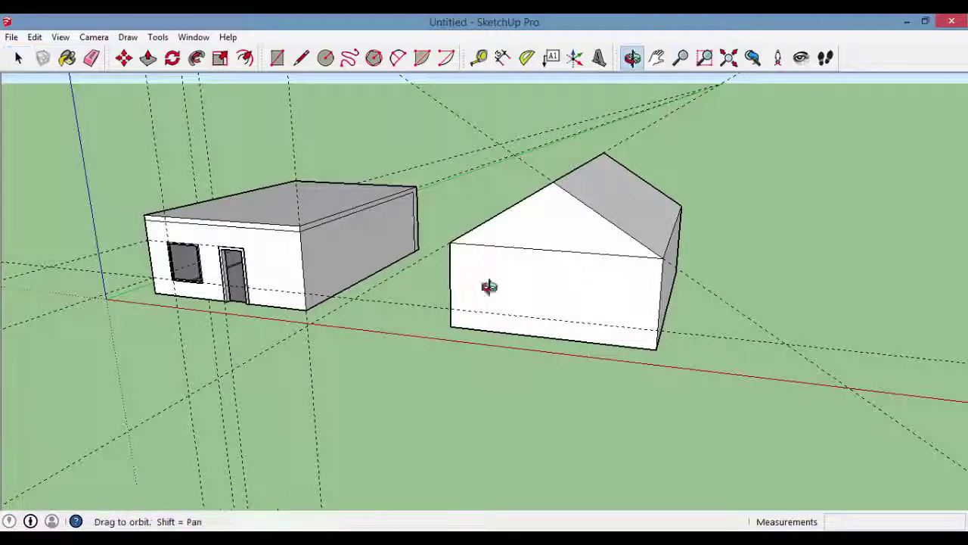
mouse_move(493, 285)
middle_mouse_down()
mouse_move(605, 303)
mouse_move(783, 214)
mouse_move(607, 201)
mouse_move(519, 155)
mouse_move(527, 76)
middle_mouse_up()
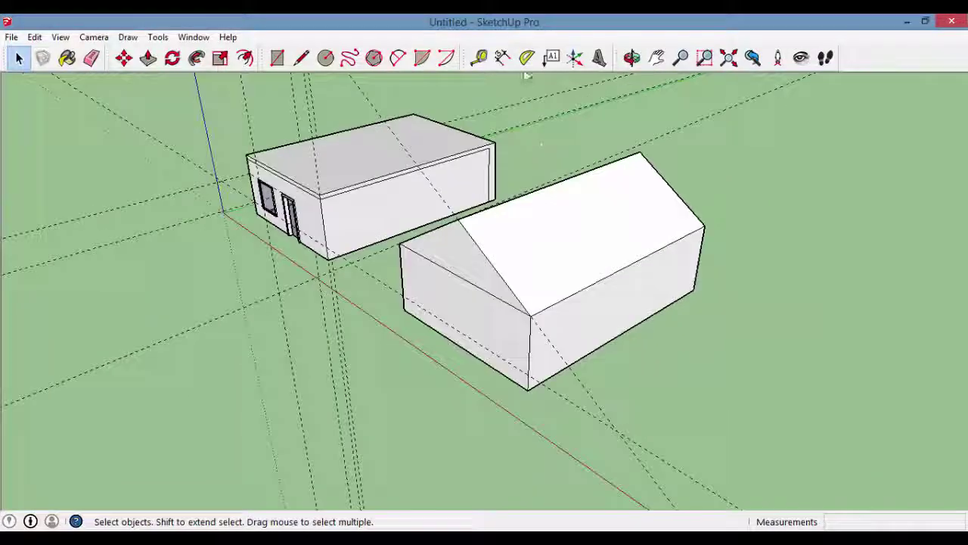
Step: Place a 60° protractor guide along the roof edge at the gable end
left_click(527, 61)
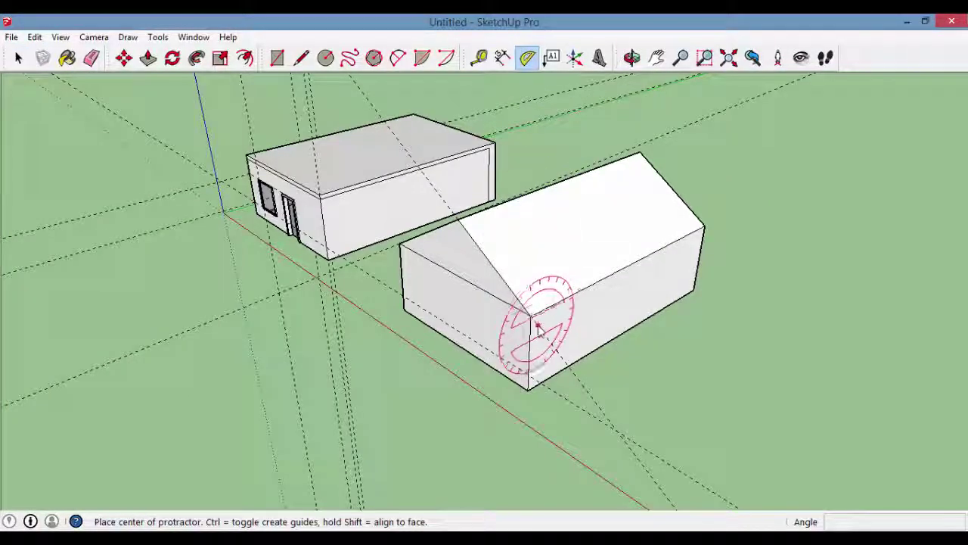
mouse_move(539, 325)
middle_mouse_down()
mouse_move(335, 333)
mouse_move(465, 335)
mouse_move(652, 294)
mouse_move(551, 294)
mouse_move(418, 338)
middle_mouse_up()
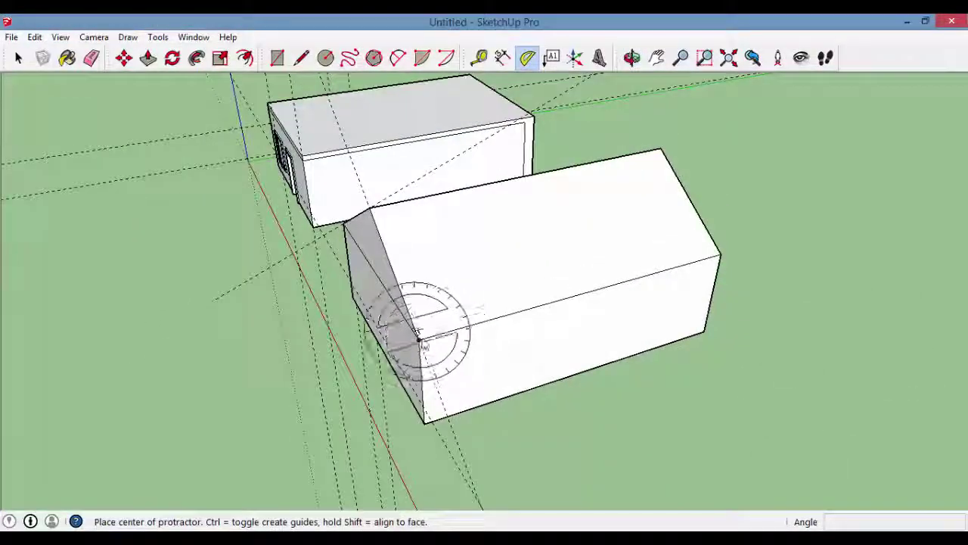
left_click(549, 304)
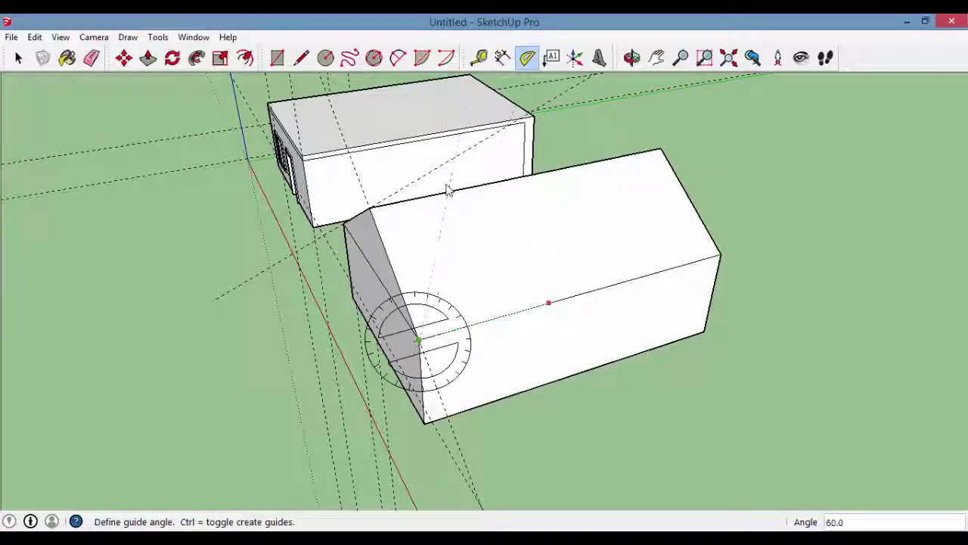
mouse_move(449, 198)
middle_mouse_down()
mouse_move(612, 186)
mouse_move(400, 188)
mouse_move(385, 209)
middle_mouse_up()
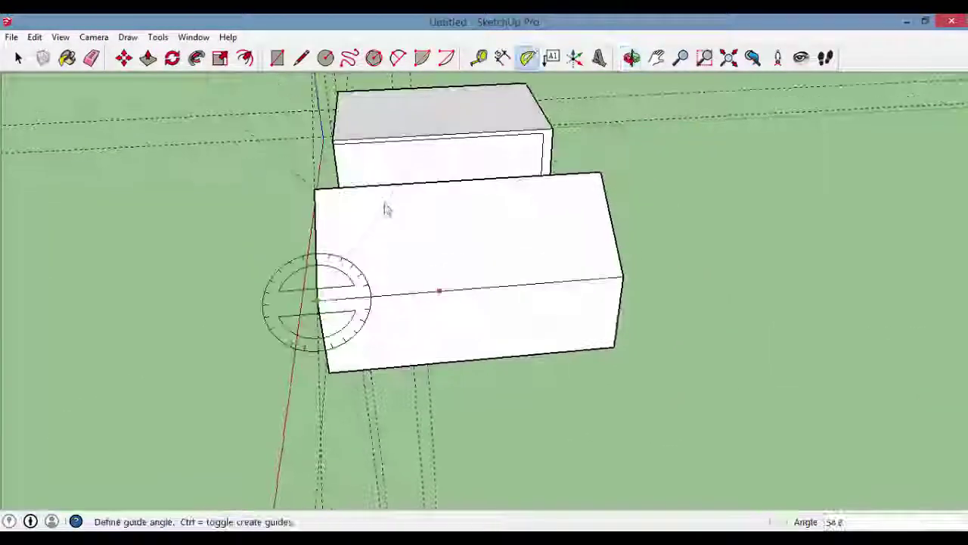
mouse_move(391, 156)
middle_mouse_down()
mouse_move(767, 134)
mouse_move(374, 279)
mouse_move(550, 221)
middle_mouse_up()
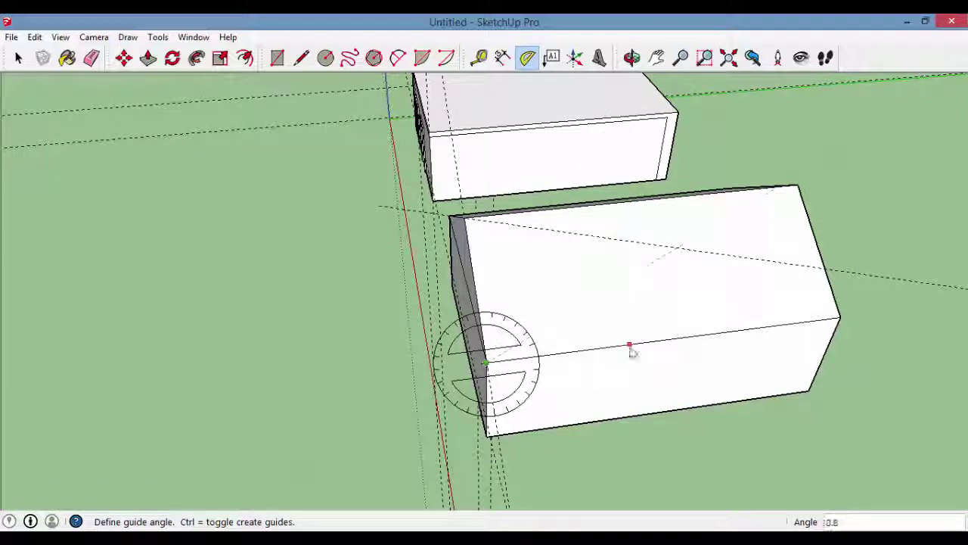
mouse_move(583, 212)
middle_mouse_down()
mouse_move(713, 266)
mouse_move(801, 253)
mouse_move(805, 340)
middle_mouse_up()
mouse_move(806, 340)
left_mouse_down()
mouse_move(577, 300)
mouse_move(451, 296)
mouse_move(270, 358)
mouse_move(109, 274)
mouse_move(253, 234)
mouse_move(694, 300)
mouse_move(810, 406)
mouse_move(757, 318)
left_mouse_up()
key("shift+t")
mouse_move(709, 235)
middle_mouse_down()
mouse_move(540, 227)
mouse_move(518, 237)
middle_mouse_up()
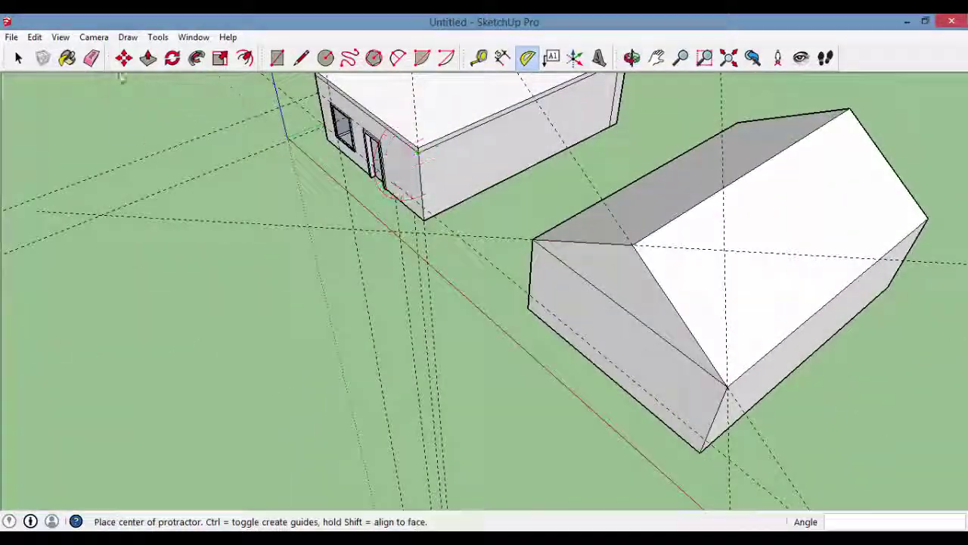
Step: Orbit around the second building's roof to view the hip end from several angles
left_click(18, 57)
mouse_move(436, 287)
middle_mouse_down()
mouse_move(676, 274)
mouse_move(840, 201)
mouse_move(488, 197)
middle_mouse_up()
left_click_drag(428, 235, 447, 285)
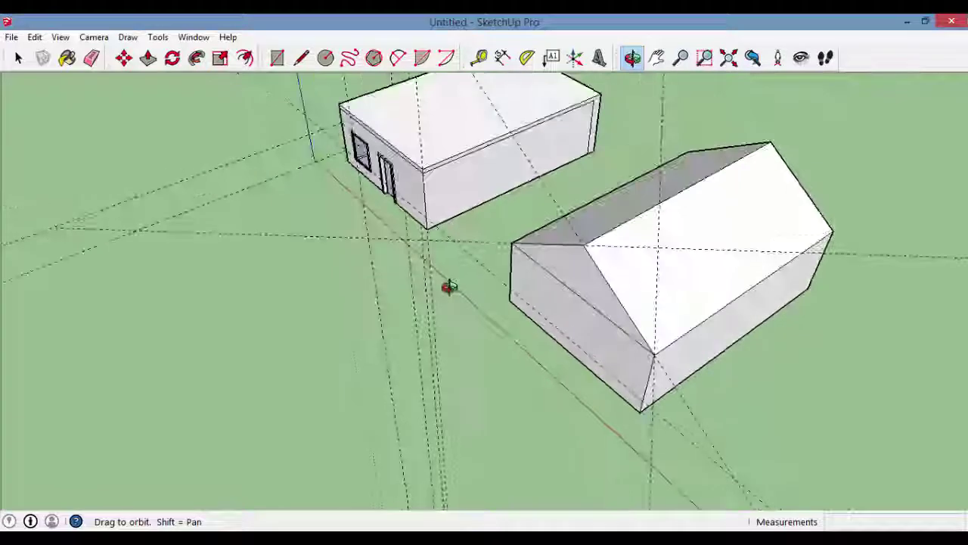
key("space")
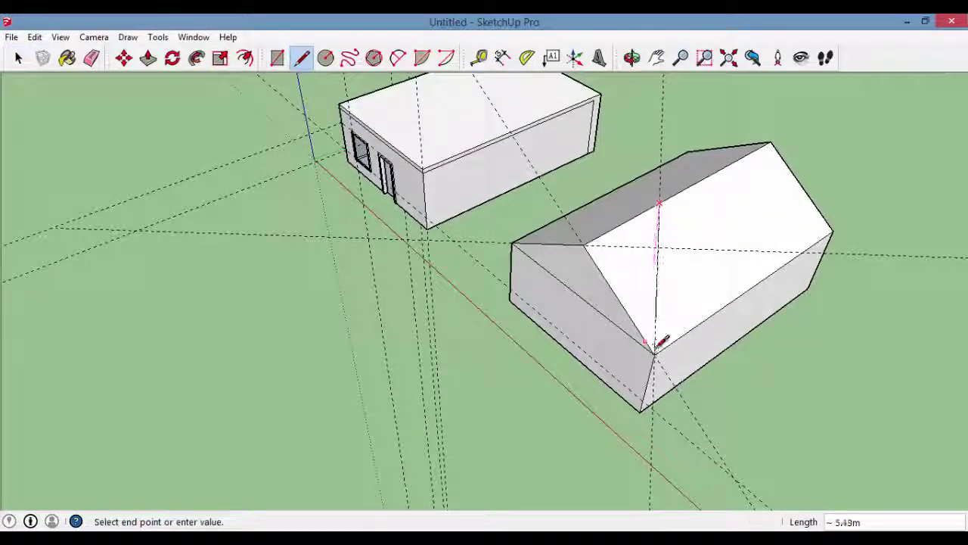
mouse_move(590, 373)
middle_mouse_down()
mouse_move(683, 99)
mouse_move(624, 128)
mouse_move(608, 125)
middle_mouse_up()
mouse_move(666, 170)
middle_mouse_down()
mouse_move(654, 209)
mouse_move(637, 190)
middle_mouse_up()
scroll(637, 193, "up", 2)
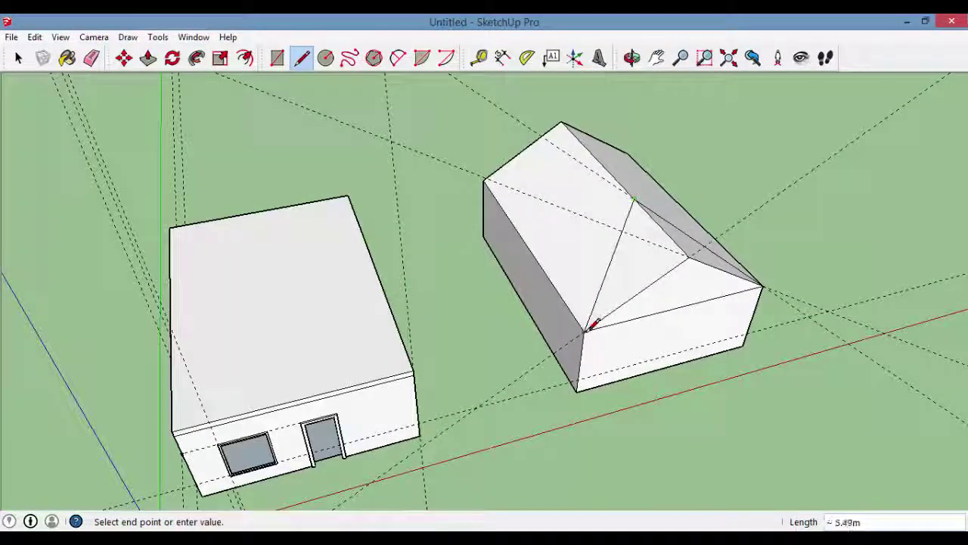
mouse_move(719, 383)
middle_mouse_down()
mouse_move(657, 342)
mouse_move(650, 303)
mouse_move(635, 287)
middle_mouse_up()
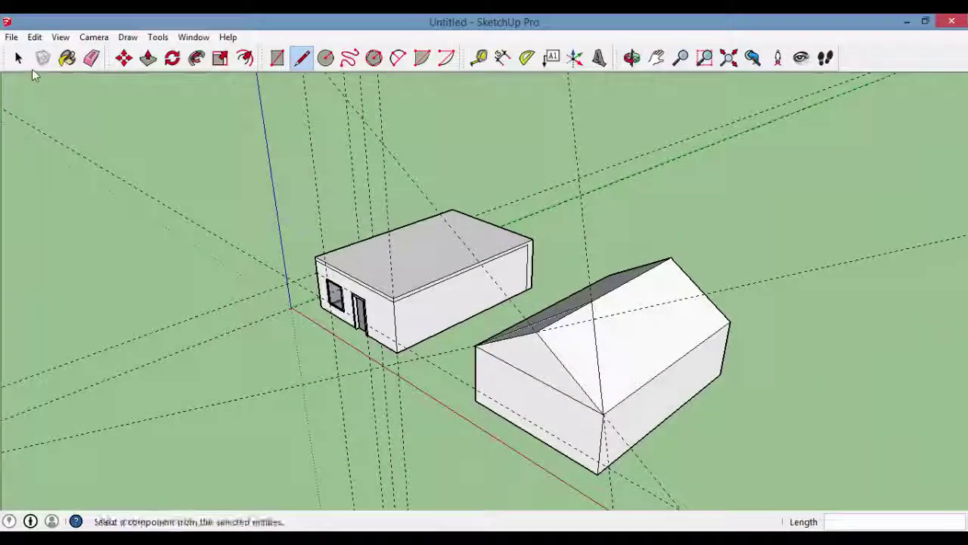
Step: Erase the stray edge crossing the second building's roof
left_click(19, 58)
scroll(519, 339, "down", 2)
scroll(540, 313, "up", 2)
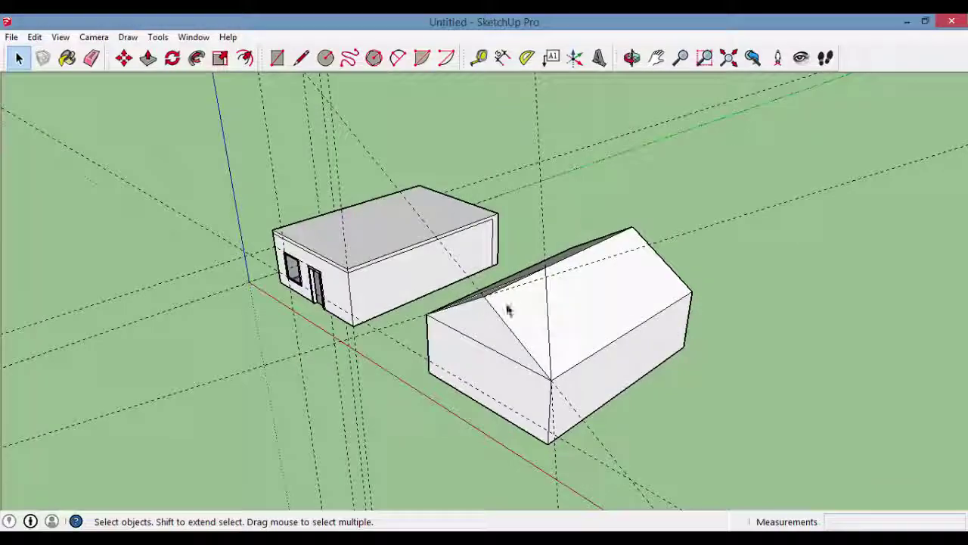
scroll(408, 204, "up", 1)
scroll(306, 106, "down", 2)
scroll(330, 112, "up", 1)
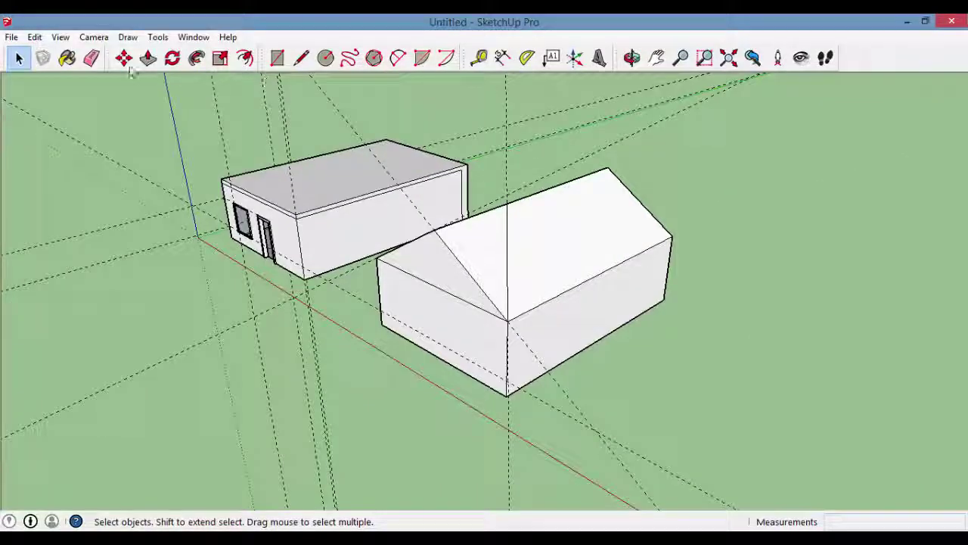
left_click(91, 58)
scroll(533, 281, "up", 1)
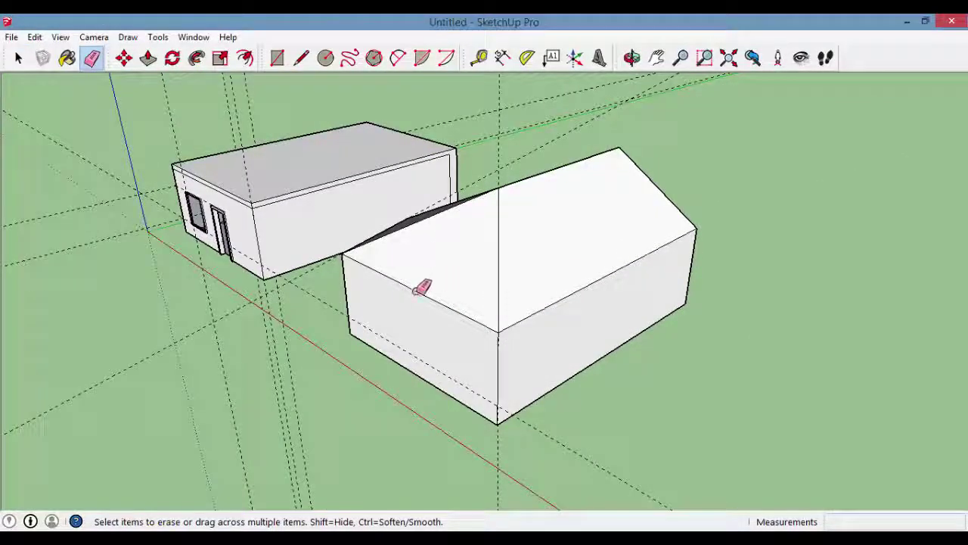
mouse_move(422, 288)
middle_mouse_down()
mouse_move(774, 325)
mouse_move(781, 208)
mouse_move(479, 238)
mouse_move(273, 194)
mouse_move(625, 344)
mouse_move(446, 304)
mouse_move(512, 325)
mouse_move(484, 303)
middle_mouse_up()
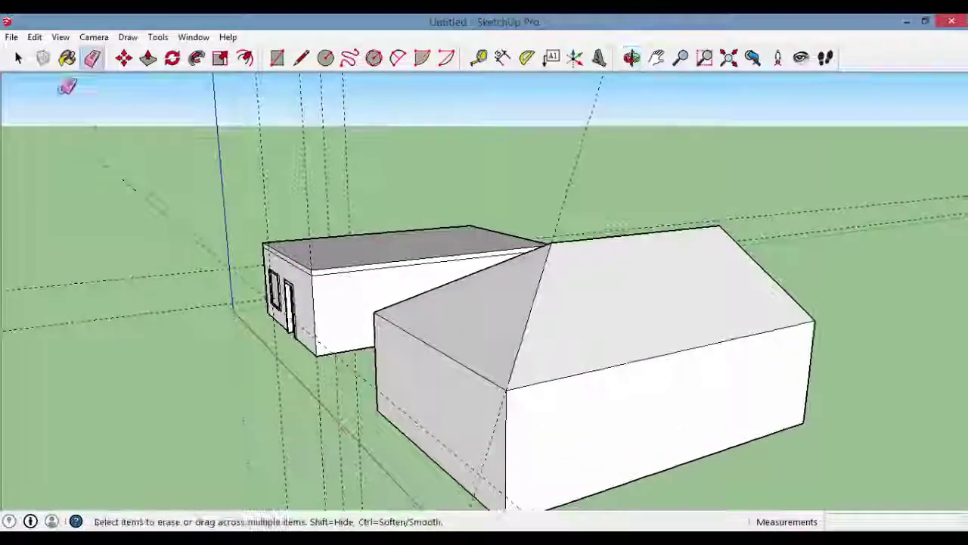
Step: Orbit and zoom around both buildings to inspect the new sloped hip face
left_click(19, 59)
mouse_move(596, 261)
middle_mouse_down()
mouse_move(579, 356)
mouse_move(759, 288)
mouse_move(493, 326)
mouse_move(511, 317)
mouse_move(590, 320)
middle_mouse_up()
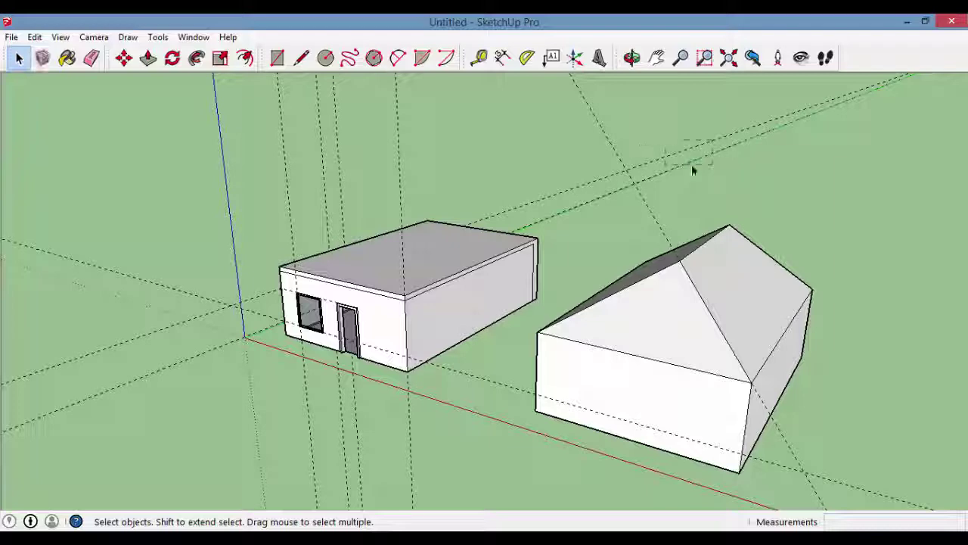
scroll(692, 170, "down", 3)
scroll(575, 288, "down", 2)
mouse_move(665, 302)
middle_mouse_down()
mouse_move(704, 317)
mouse_move(761, 310)
middle_mouse_up()
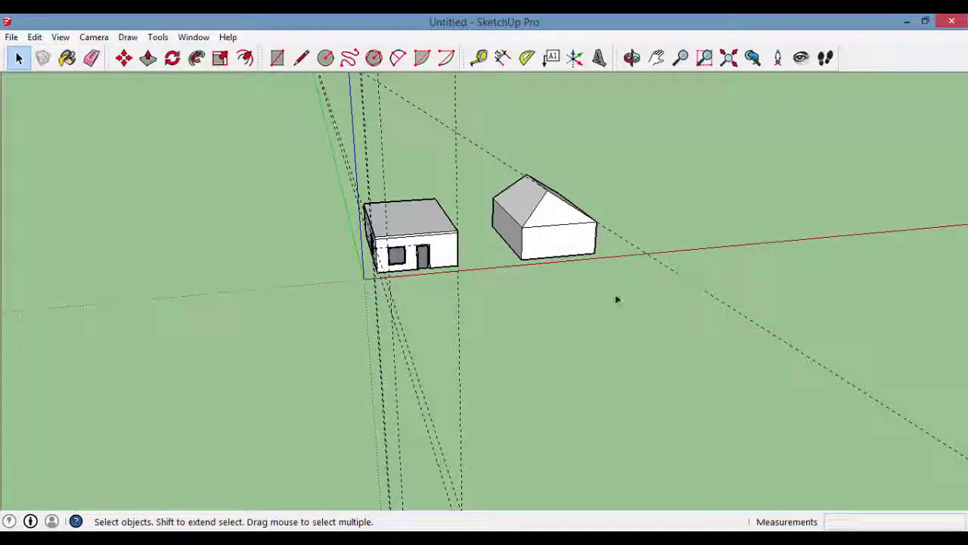
scroll(484, 221, "up", 1)
scroll(484, 221, "up", 2)
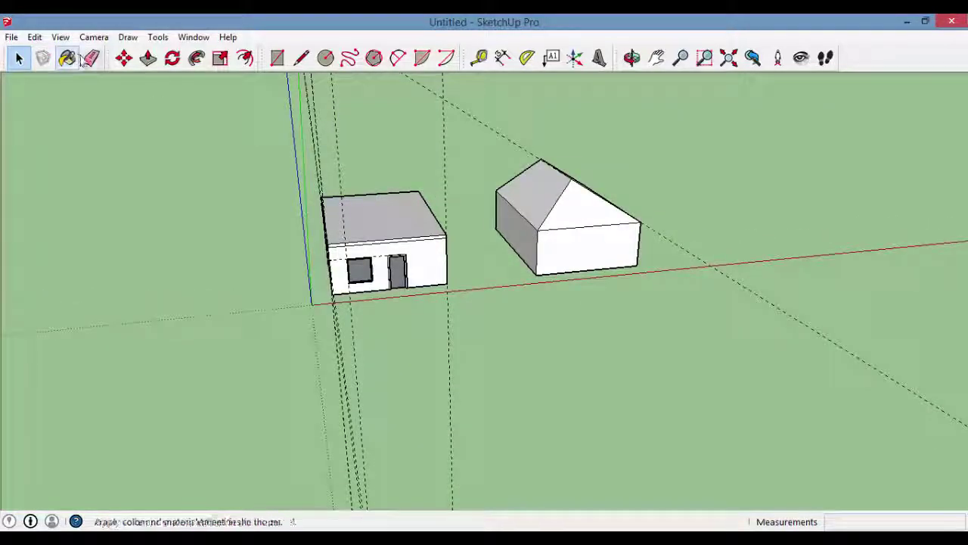
mouse_move(609, 225)
middle_mouse_down()
mouse_move(515, 165)
mouse_move(621, 242)
mouse_move(750, 270)
mouse_move(547, 313)
mouse_move(610, 316)
mouse_move(104, 400)
mouse_move(573, 244)
middle_mouse_up()
scroll(653, 302, "down", 2)
mouse_move(653, 303)
middle_mouse_down()
mouse_move(605, 234)
mouse_move(701, 415)
mouse_move(499, 389)
mouse_move(341, 406)
mouse_move(445, 348)
middle_mouse_up()
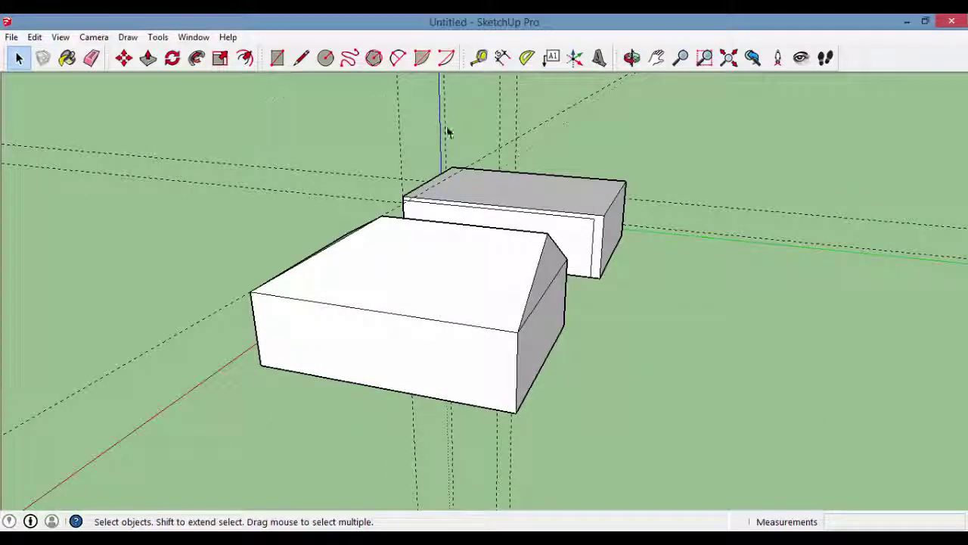
Step: Place a 120° angle guide across the opposite end of the second building's roof
middle_click_drag(447, 132, 501, 97)
left_click(527, 57)
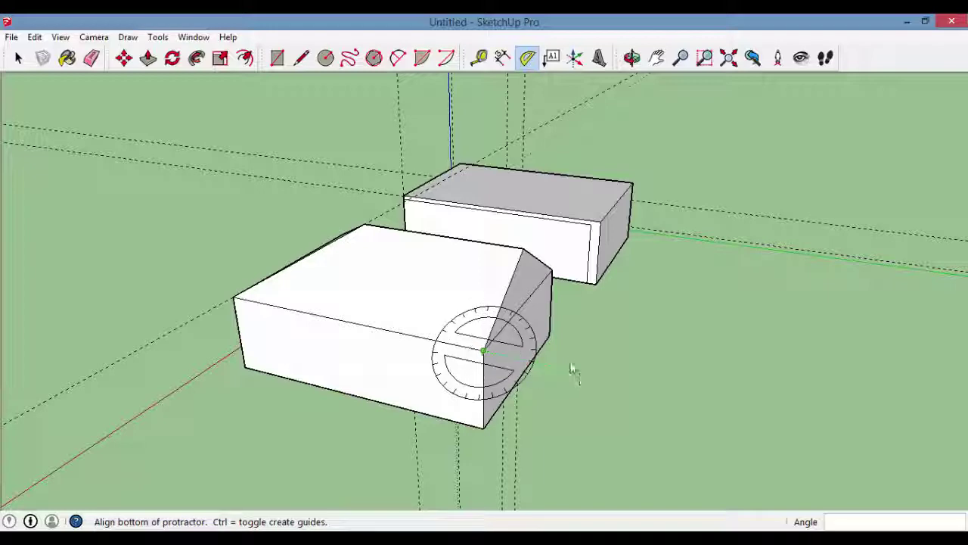
middle_click_drag(447, 250, 536, 234)
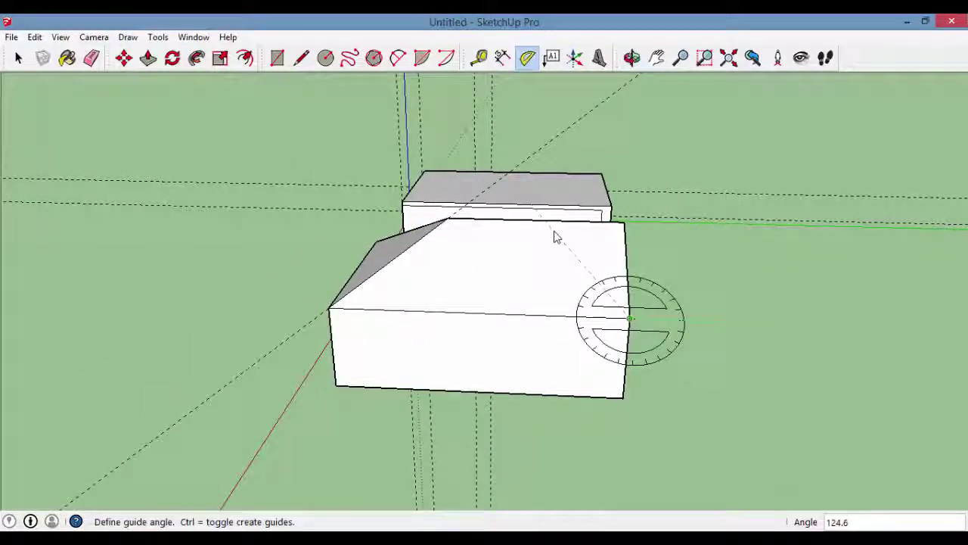
type("120")
left_click(555, 235)
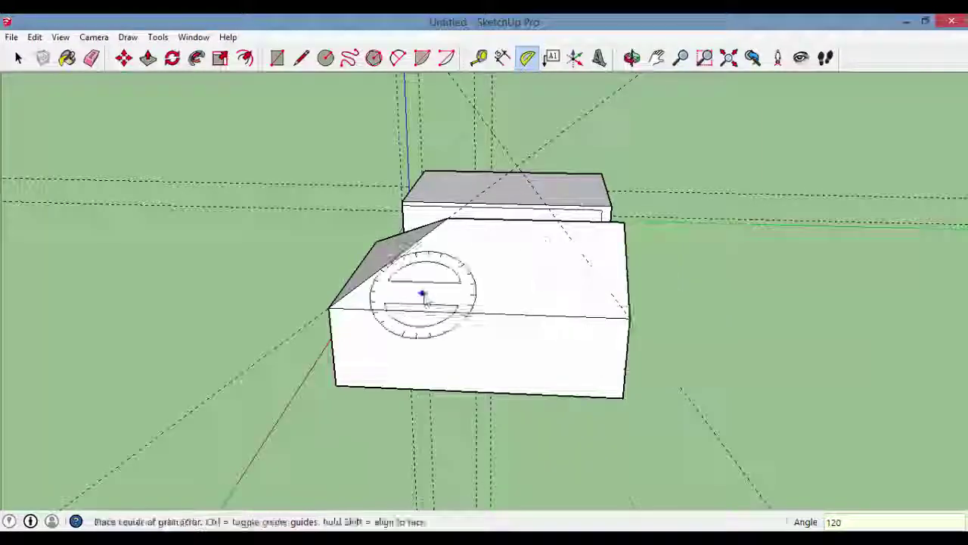
middle_click_drag(422, 292, 242, 310)
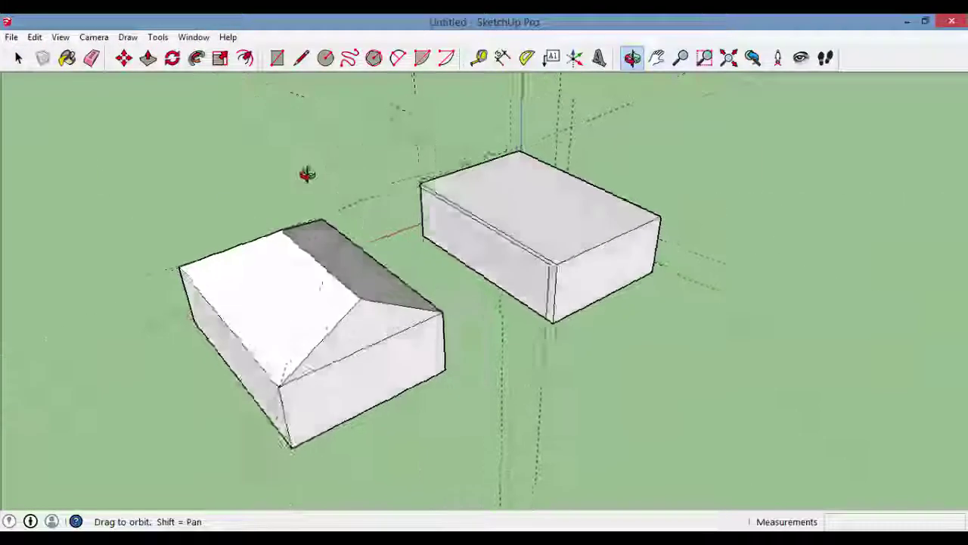
middle_click_drag(305, 173, 407, 147)
Step: Draw the closing line that forms the triangular hip face at the roof's other end
scroll(375, 230, "up", 1)
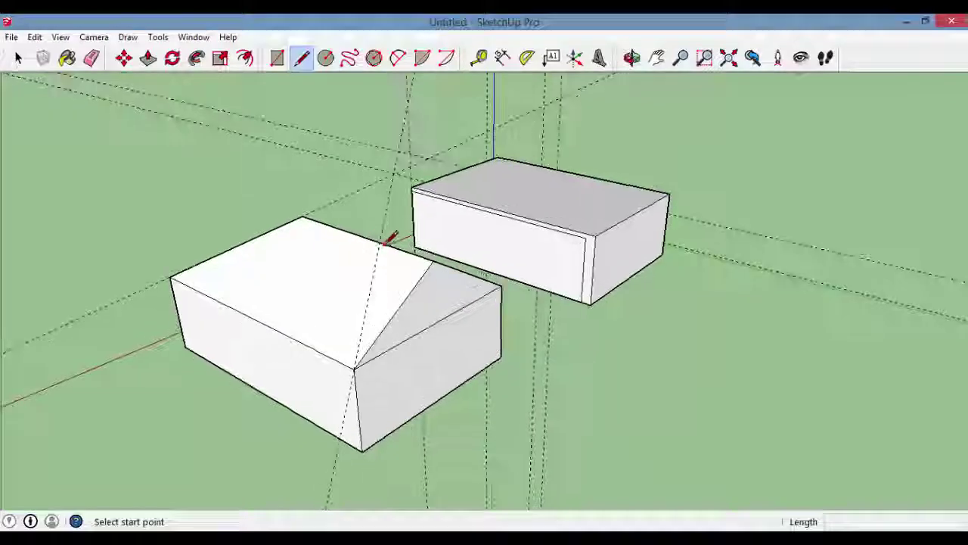
left_click(379, 242)
left_click(355, 367)
scroll(585, 374, "down", 3)
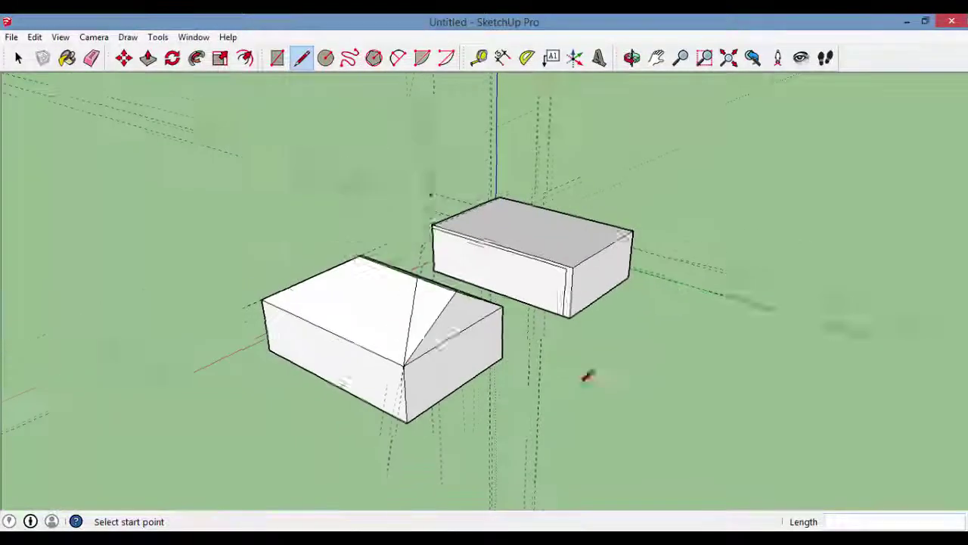
mouse_move(586, 373)
middle_mouse_down()
mouse_move(283, 393)
mouse_move(324, 222)
middle_mouse_up()
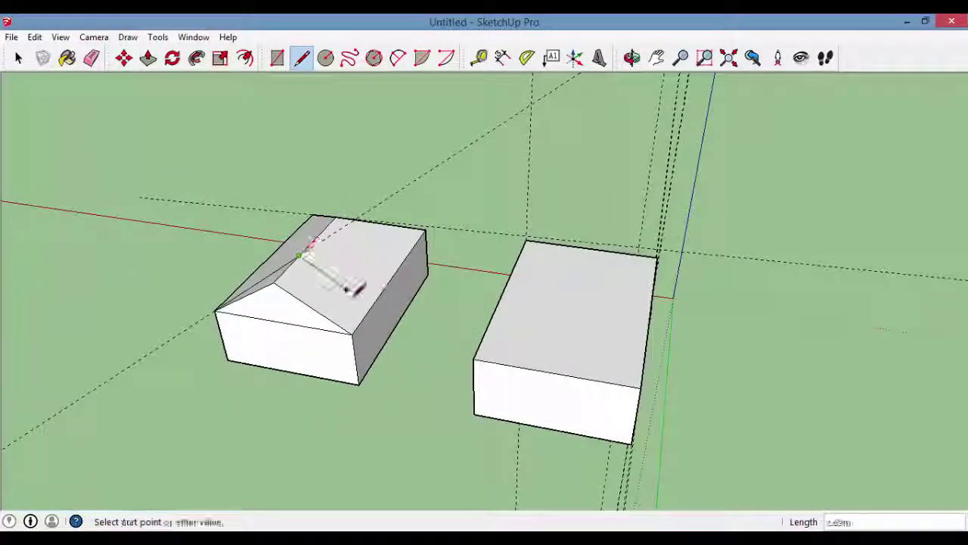
middle_click_drag(361, 274, 302, 123)
middle_click_drag(254, 141, 227, 121)
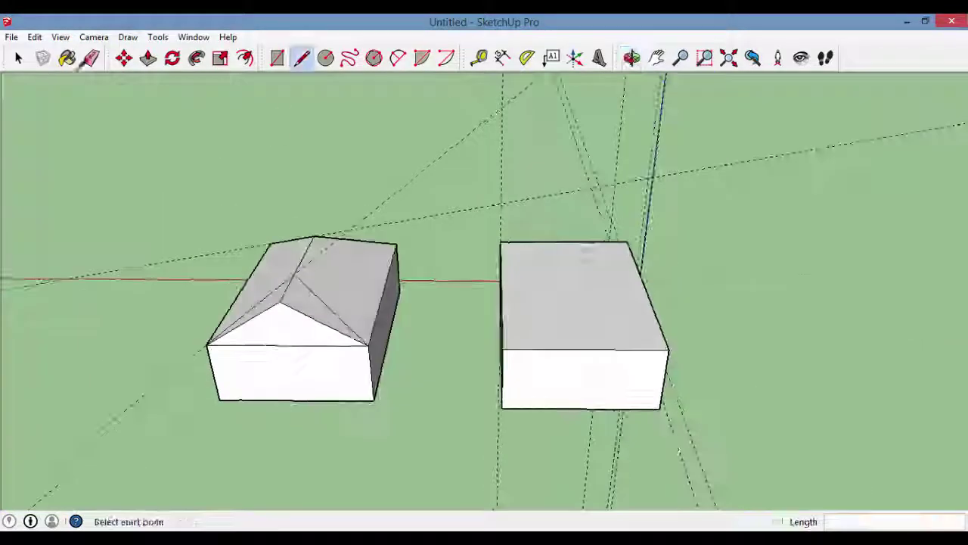
left_click(18, 57)
Step: Erase the leftover diagonal edge to the front corner and the short ridge edge
left_click(92, 58)
middle_click_drag(136, 87, 242, 238)
scroll(259, 283, "up", 2)
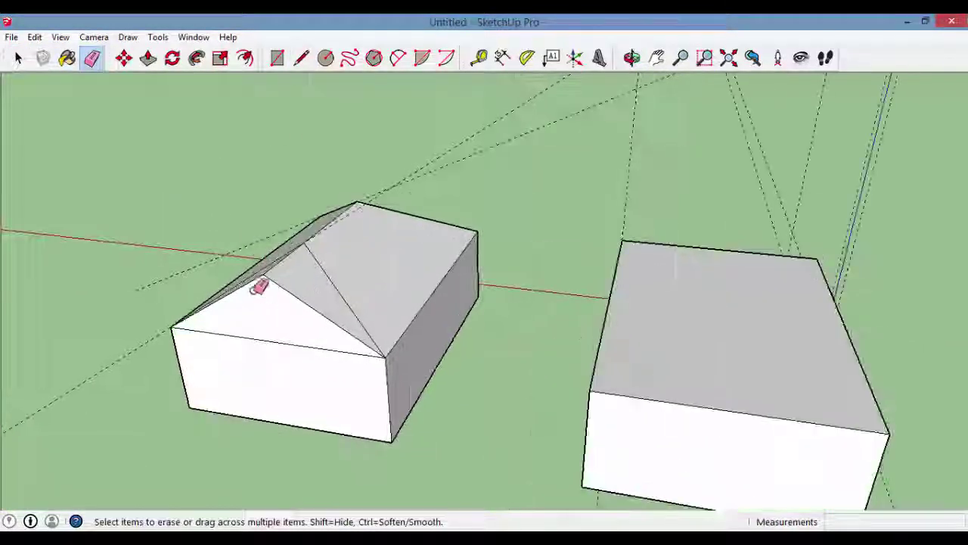
left_click_drag(284, 287, 287, 281)
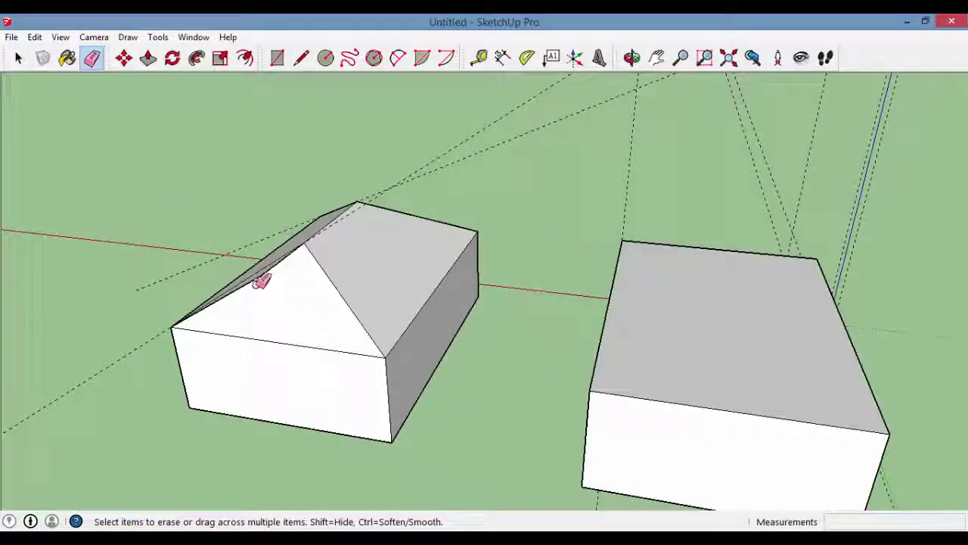
mouse_move(257, 282)
middle_mouse_down()
mouse_move(555, 318)
mouse_move(590, 275)
mouse_move(482, 242)
mouse_move(411, 148)
middle_mouse_up()
left_click(408, 159)
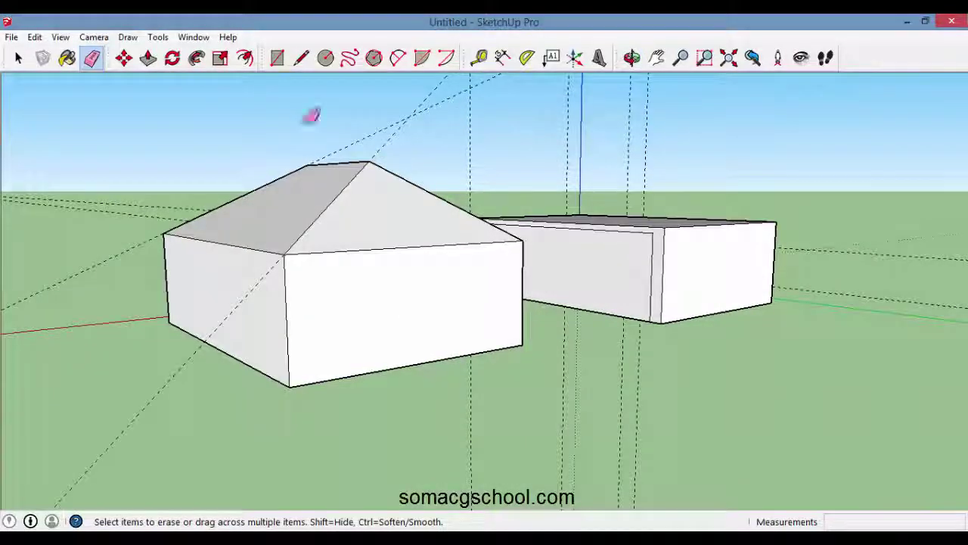
mouse_move(186, 162)
middle_mouse_down()
mouse_move(551, 324)
mouse_move(683, 287)
mouse_move(754, 345)
mouse_move(666, 345)
middle_mouse_up()
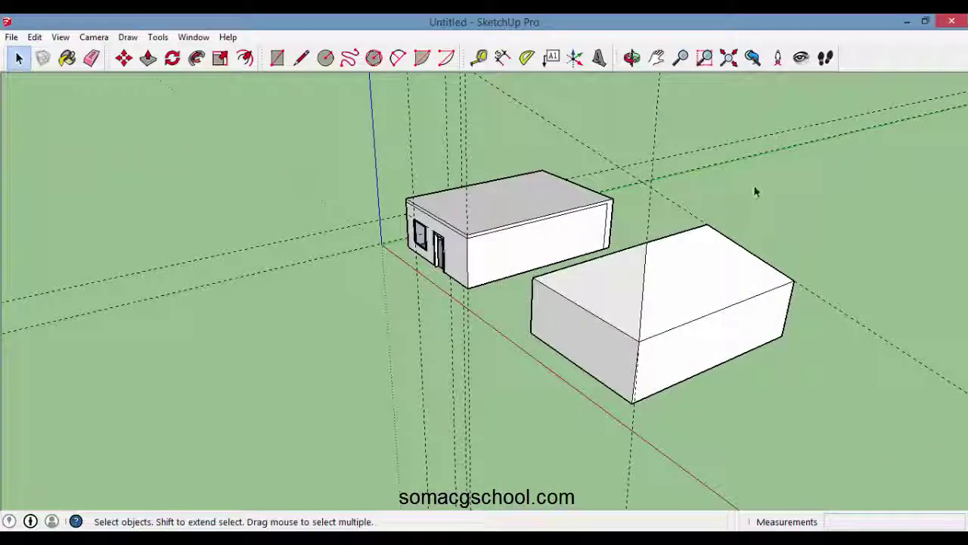